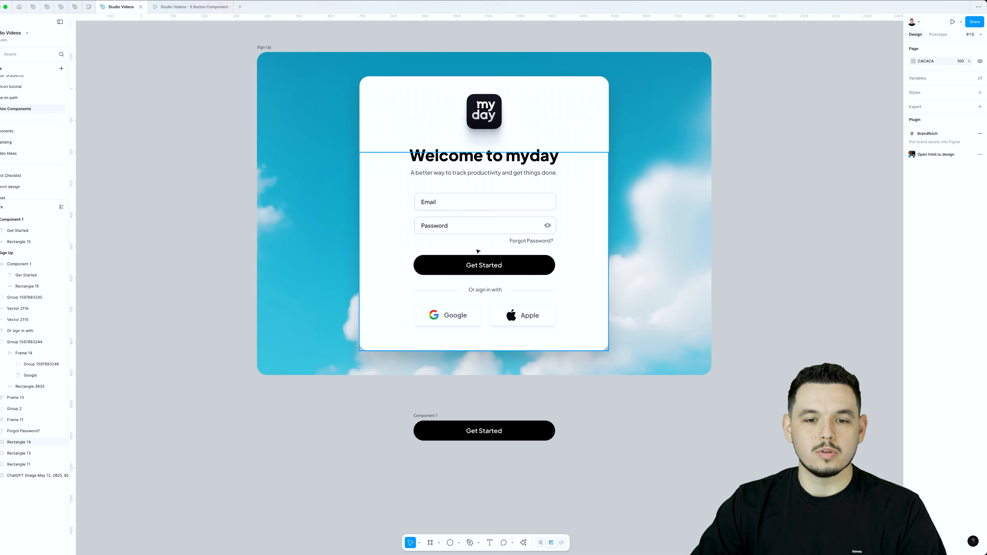
# Step: Duplicate the standalone Get Started button frame twice, stacking the copies at equal spacing directly below the original
pyautogui.scroll(-5, 478, 251)
pyautogui.scroll(-5, 594, 279)
pyautogui.click(469, 140)
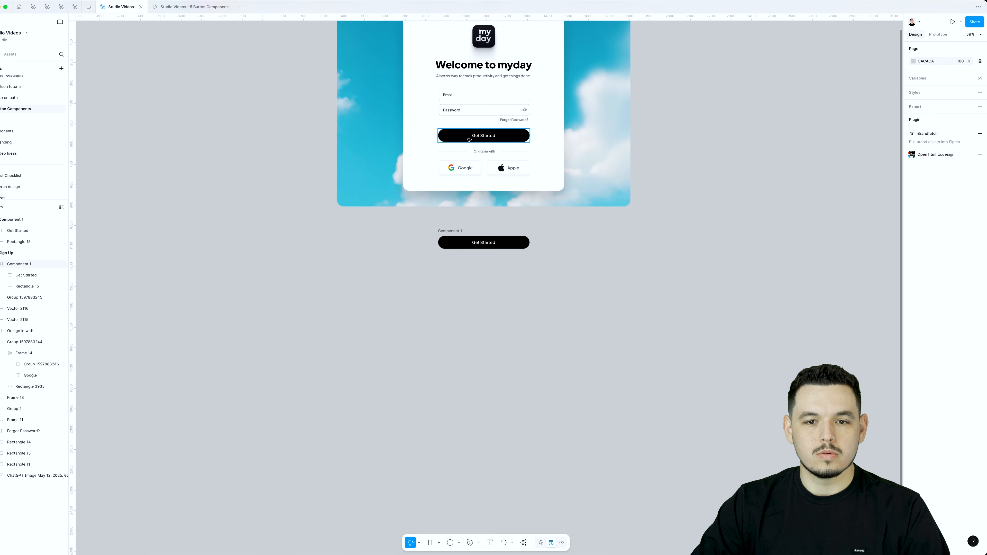
pyautogui.click(461, 230)
pyautogui.scroll(5, 460, 230)
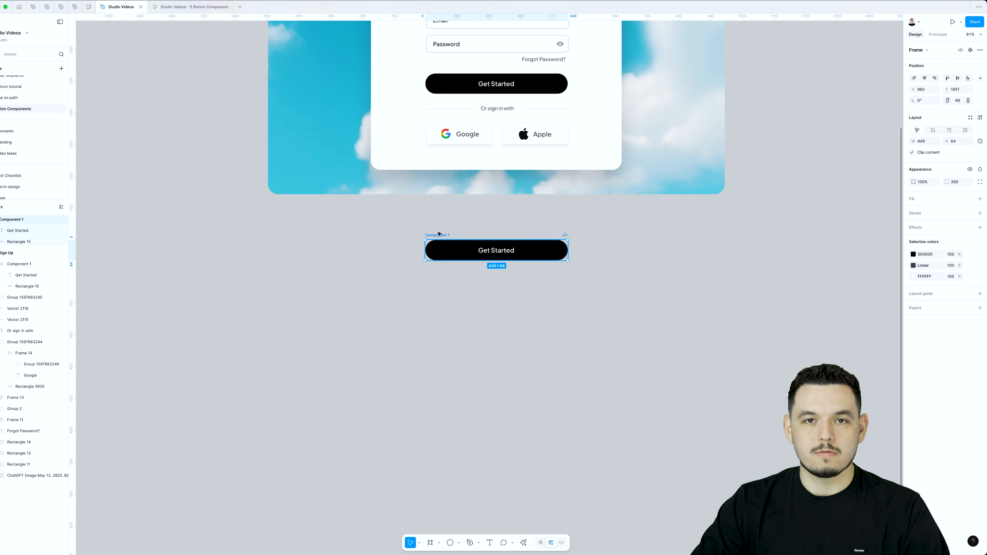
pyautogui.moveTo(438, 236); pyautogui.dragTo(440, 270)
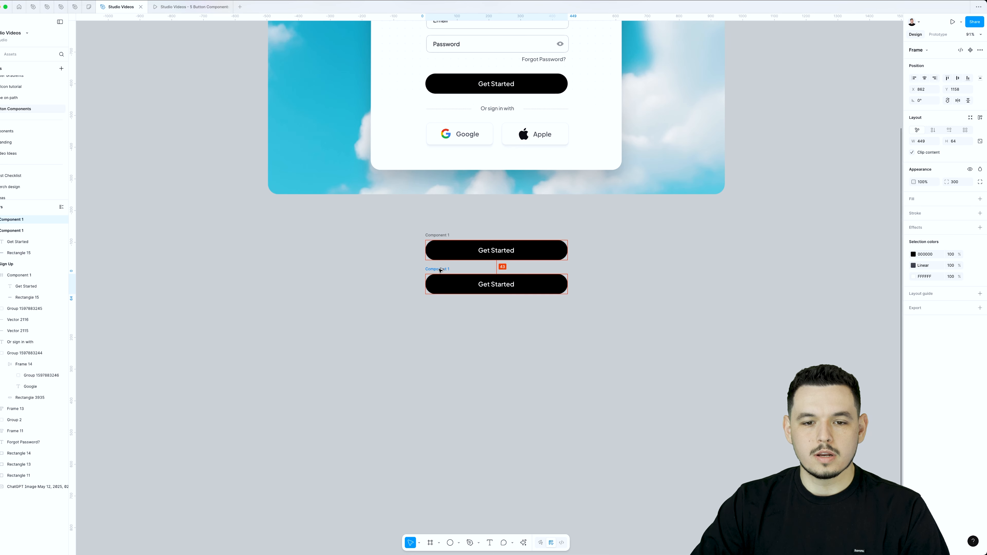
pyautogui.hotkey('ctrl', 'd')
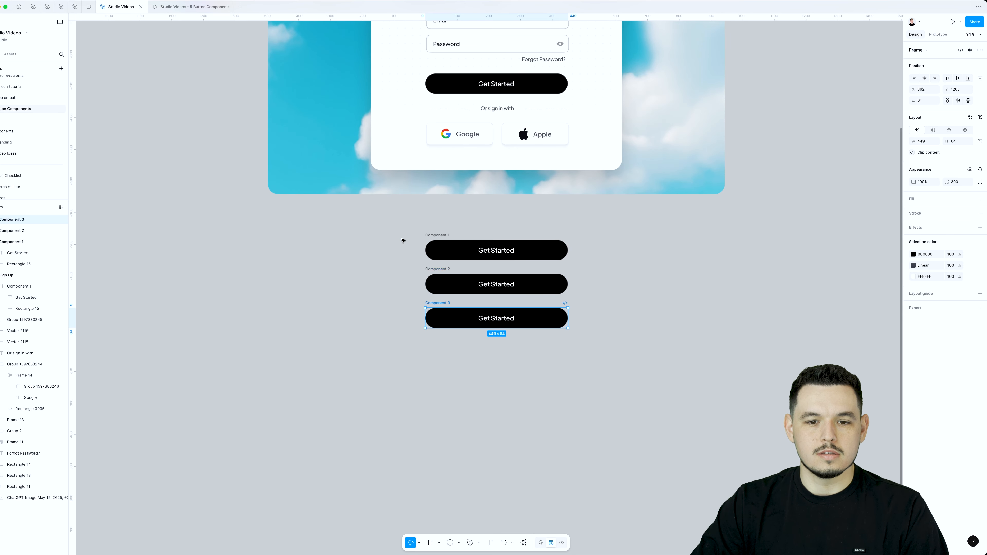
# Step: Rename the three stacked button frames, in order from the uppermost, as Static, Hover and Pressed
pyautogui.moveTo(401, 238); pyautogui.dragTo(665, 389)
pyautogui.doubleClick(440, 234)
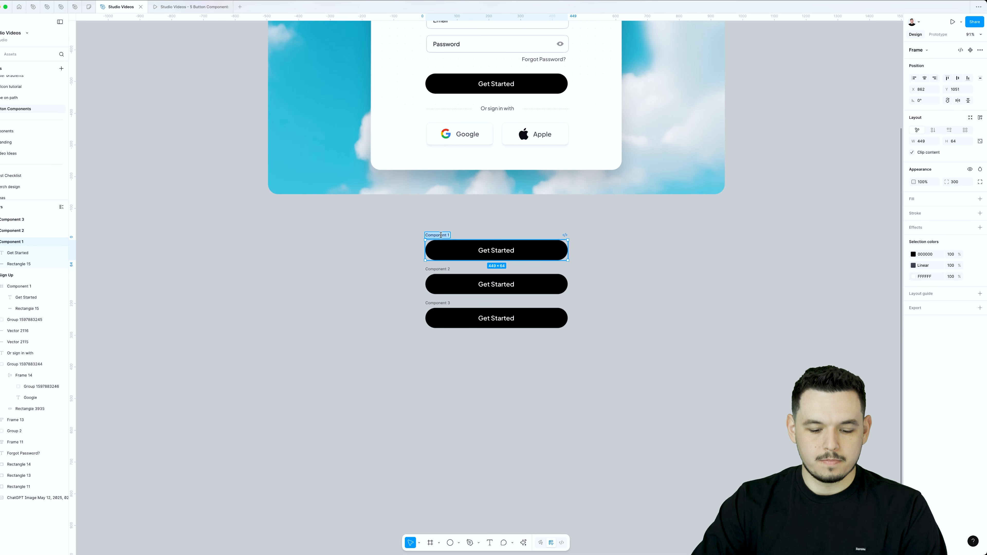
pyautogui.write('Static')
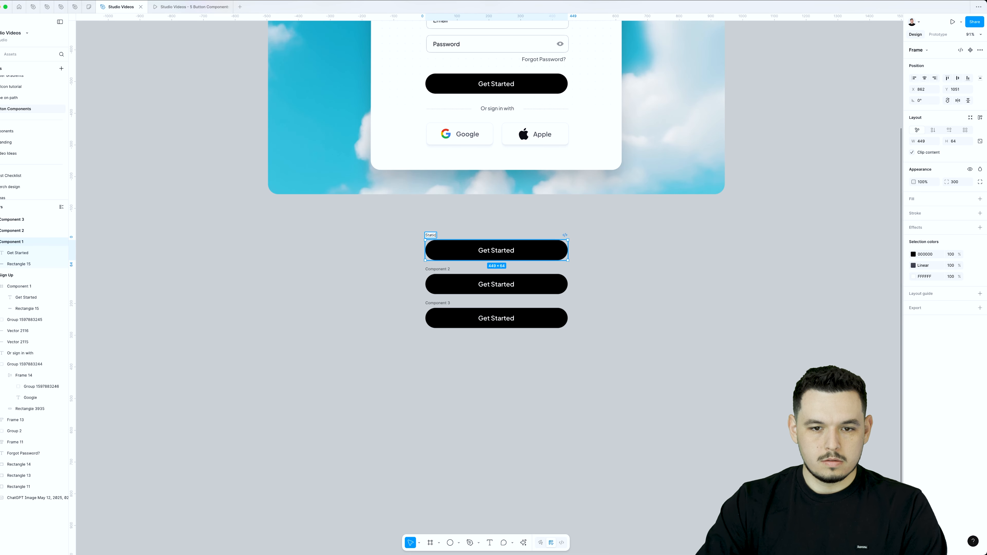
pyautogui.click(435, 270)
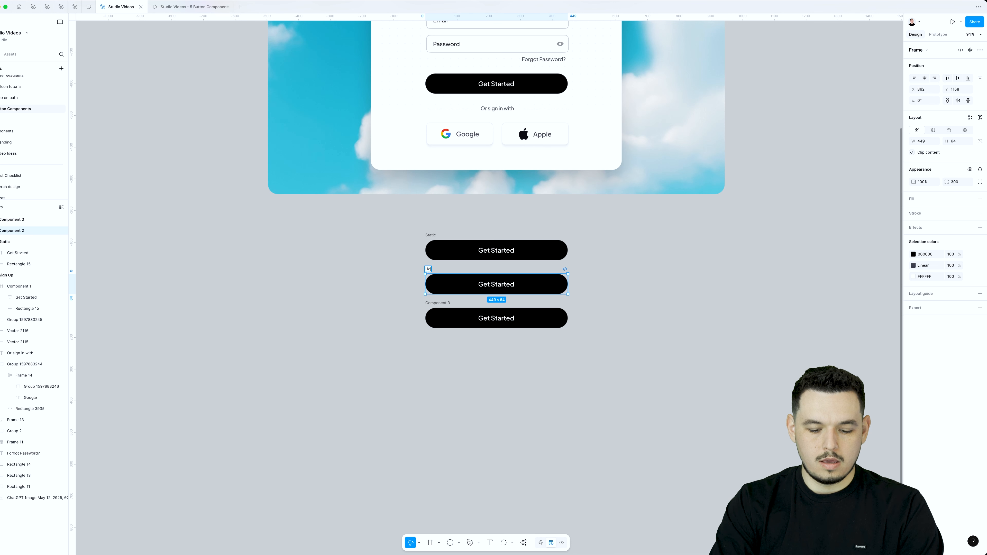
pyautogui.click(435, 303)
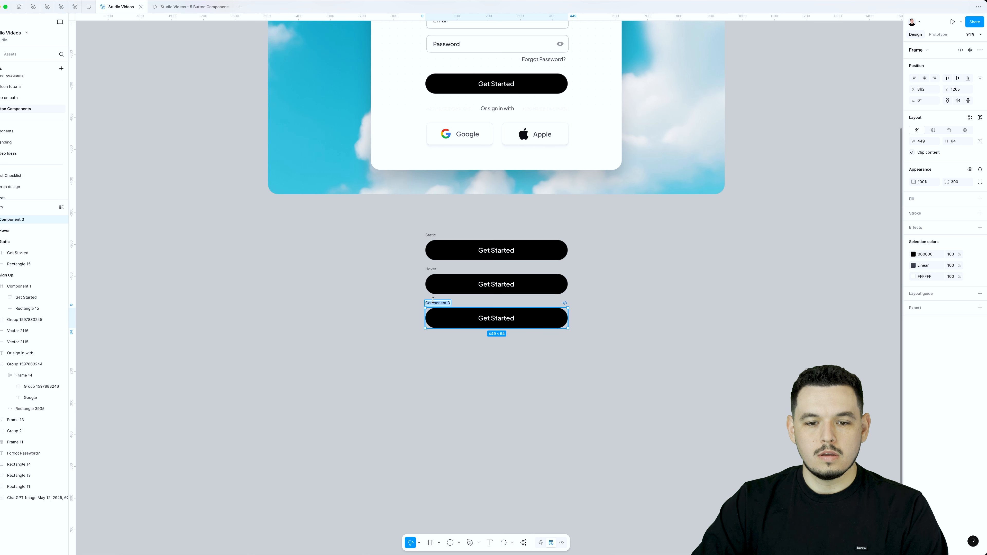
pyautogui.doubleClick(435, 303)
pyautogui.write('Pressed')
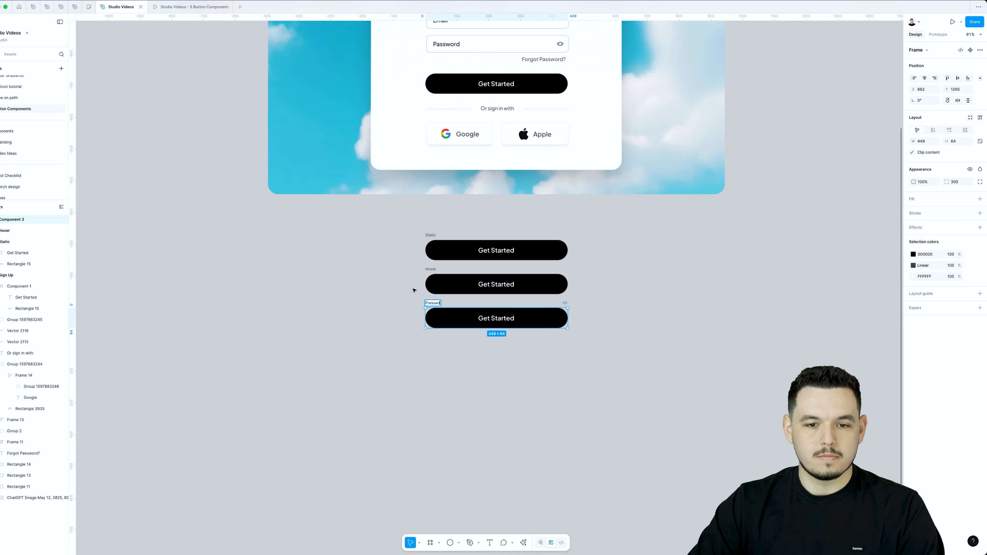
pyautogui.click(414, 290)
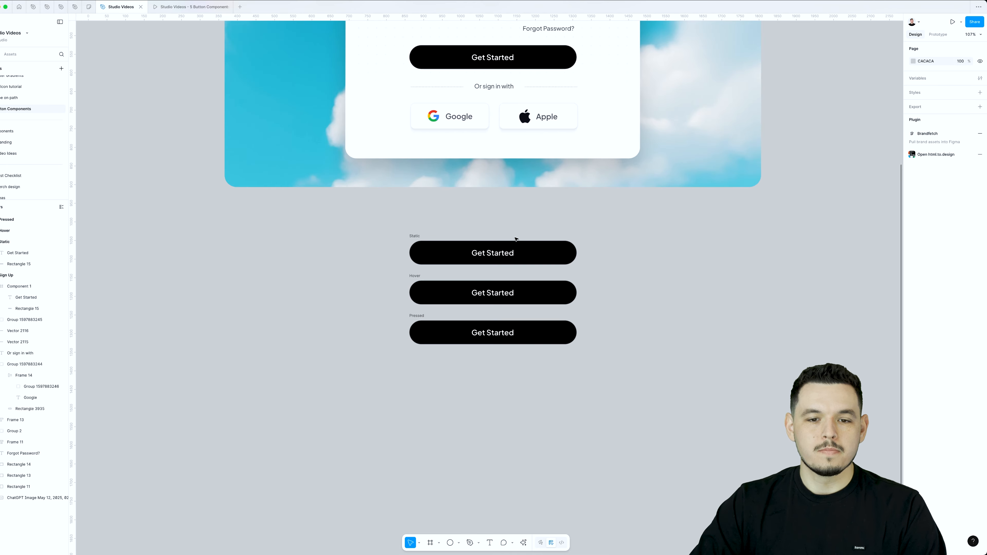
# Step: Draw a closed wavy shape about 632 × 142 across the lower part of the Hover button with the Pen tool
pyautogui.scroll(3, 504, 245)
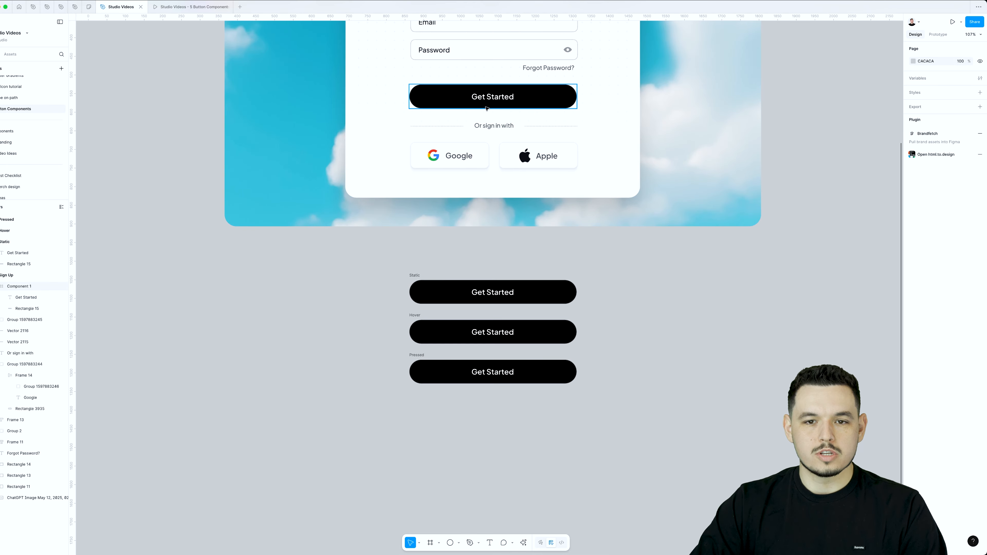
pyautogui.scroll(2, 490, 117)
pyautogui.scroll(-3, 488, 141)
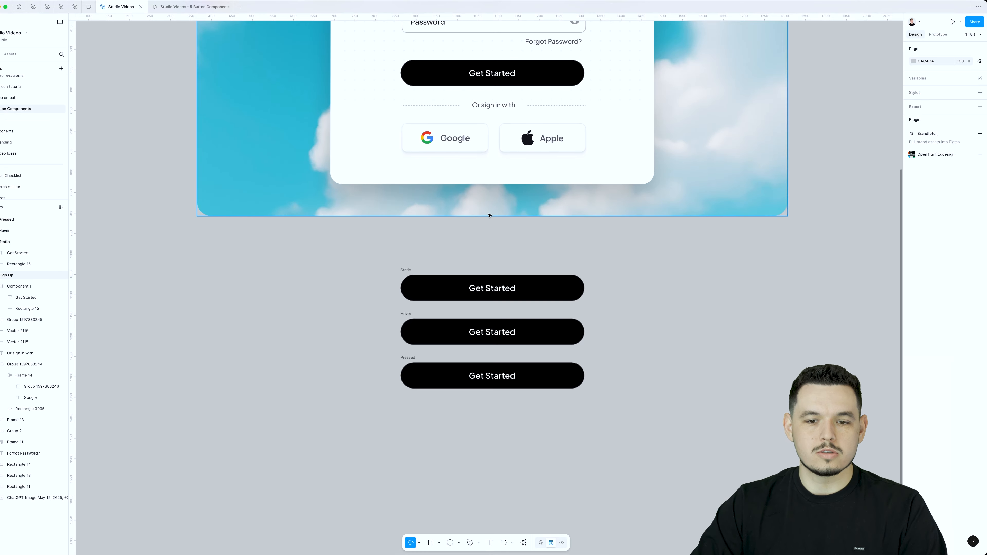
pyautogui.scroll(4, 509, 294)
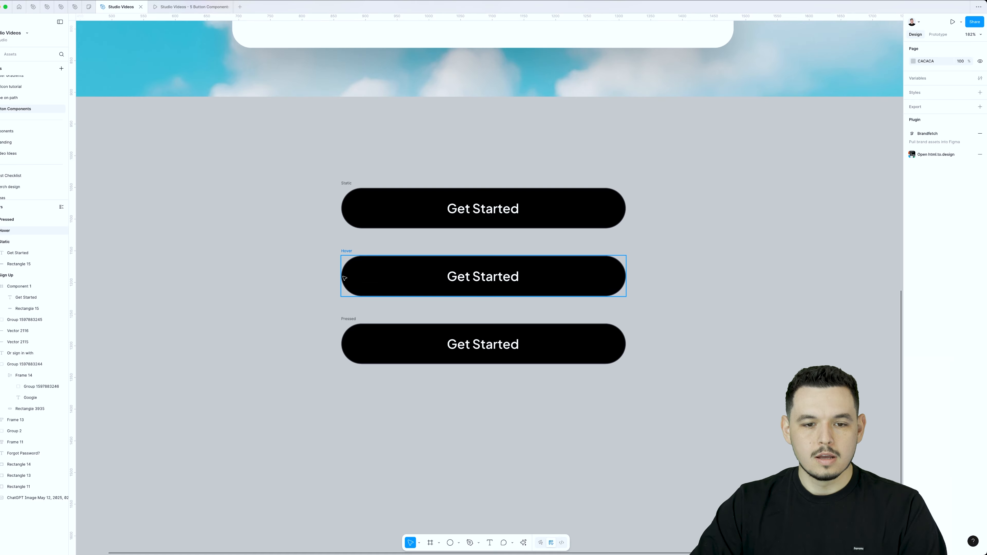
pyautogui.click(385, 289)
pyautogui.press('p')
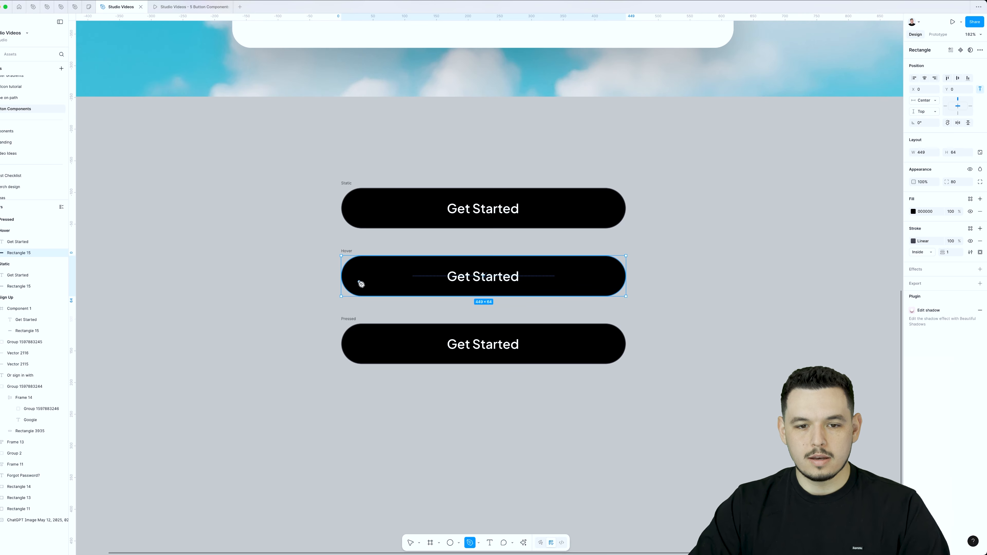
pyautogui.click(359, 281)
pyautogui.moveTo(470, 282); pyautogui.dragTo(530, 296)
pyautogui.scroll(-3, 513, 297)
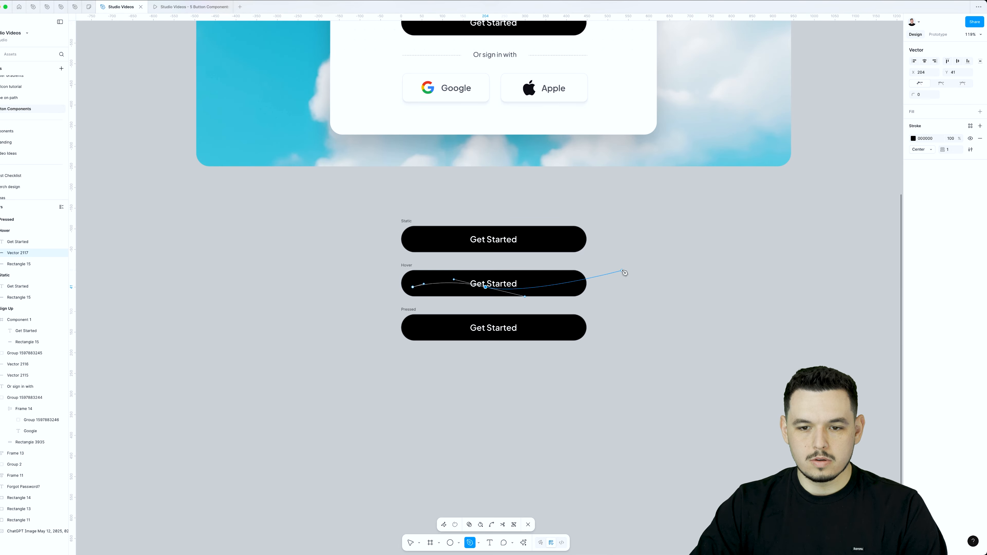
pyautogui.moveTo(616, 274); pyautogui.dragTo(642, 246)
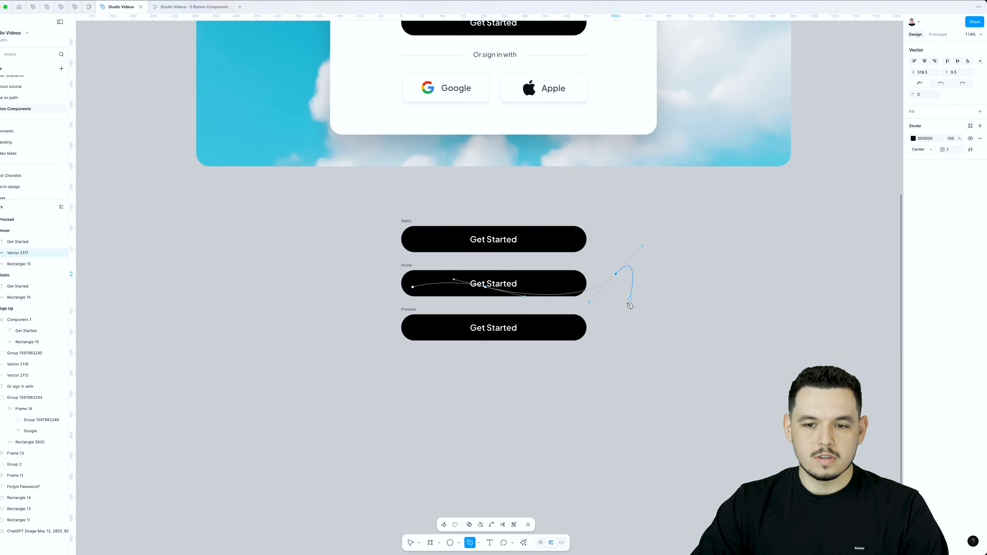
pyautogui.moveTo(598, 321); pyautogui.dragTo(572, 325)
pyautogui.moveTo(368, 307); pyautogui.dragTo(371, 280)
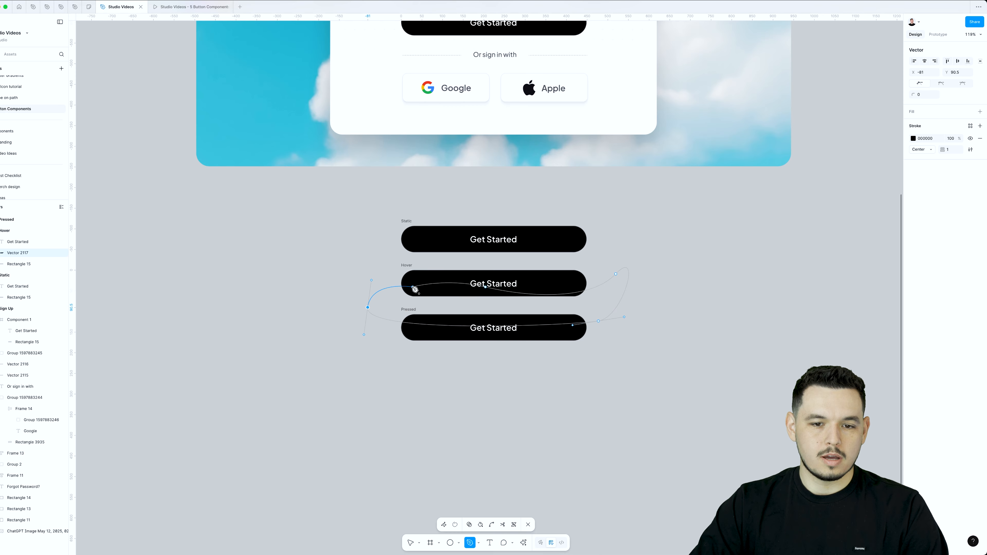
pyautogui.click(414, 288)
pyautogui.press('Escape')
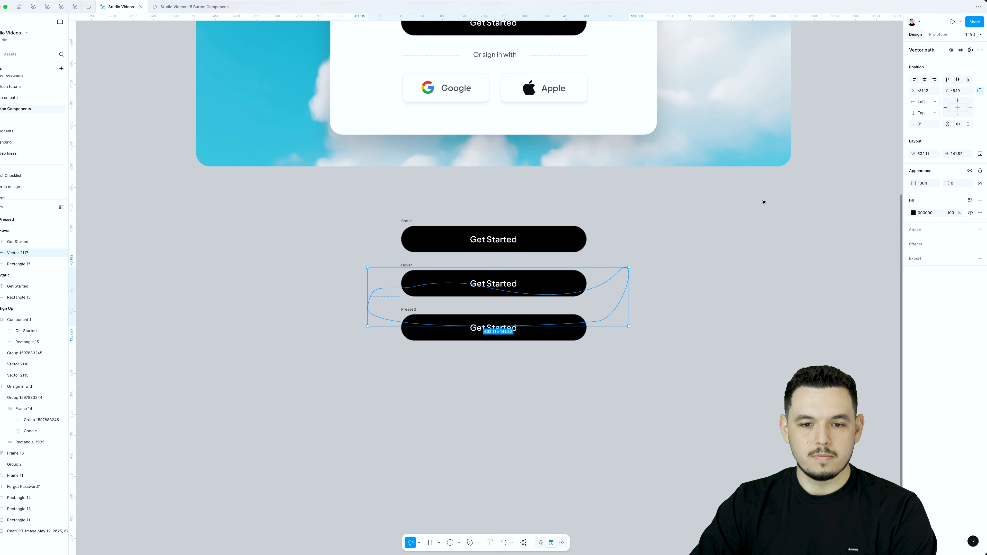
# Step: Fill the wave shape with the blue 4285F4 sampled from the Google logo
pyautogui.scroll(3, 763, 202)
pyautogui.press('i')
pyautogui.click(431, 155)
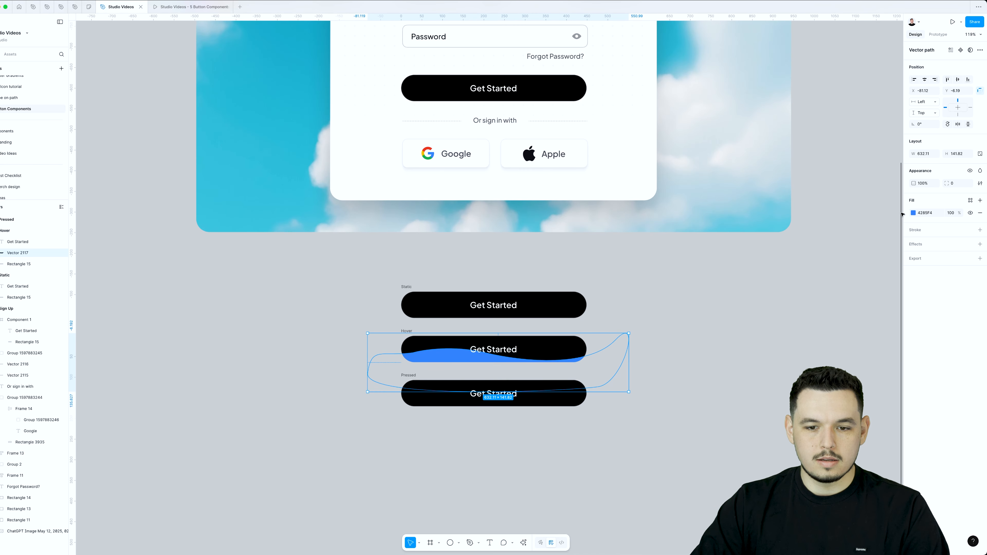
# Step: Change the wave's fill to a linear gradient and set its 0% stop to blue-violet 6262FF
pyautogui.click(912, 213)
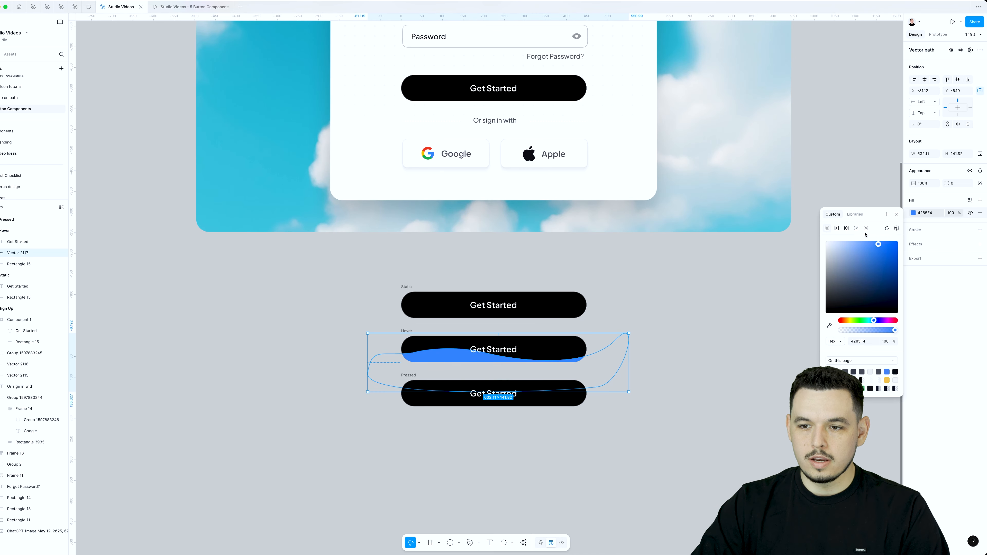
pyautogui.click(837, 229)
pyautogui.click(849, 289)
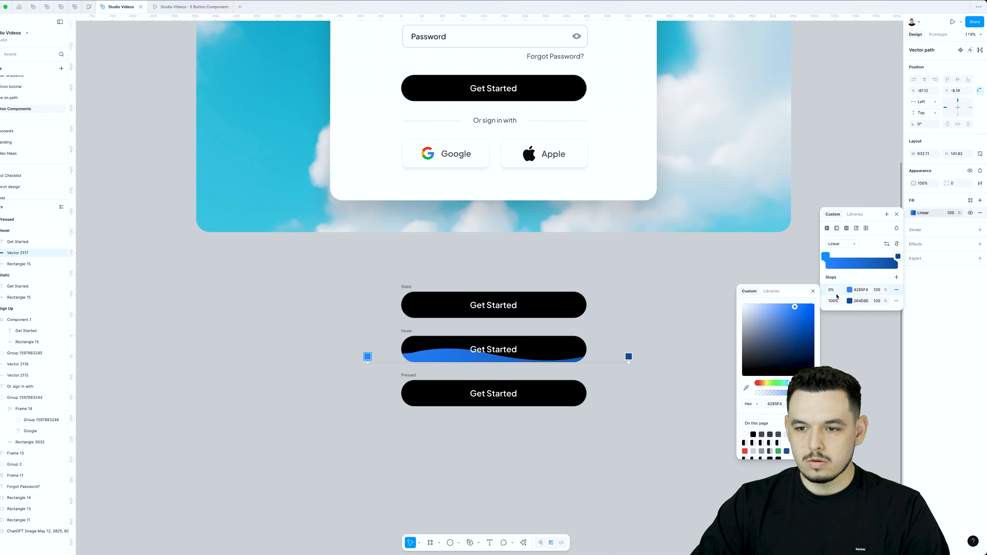
pyautogui.moveTo(806, 310); pyautogui.dragTo(778, 314)
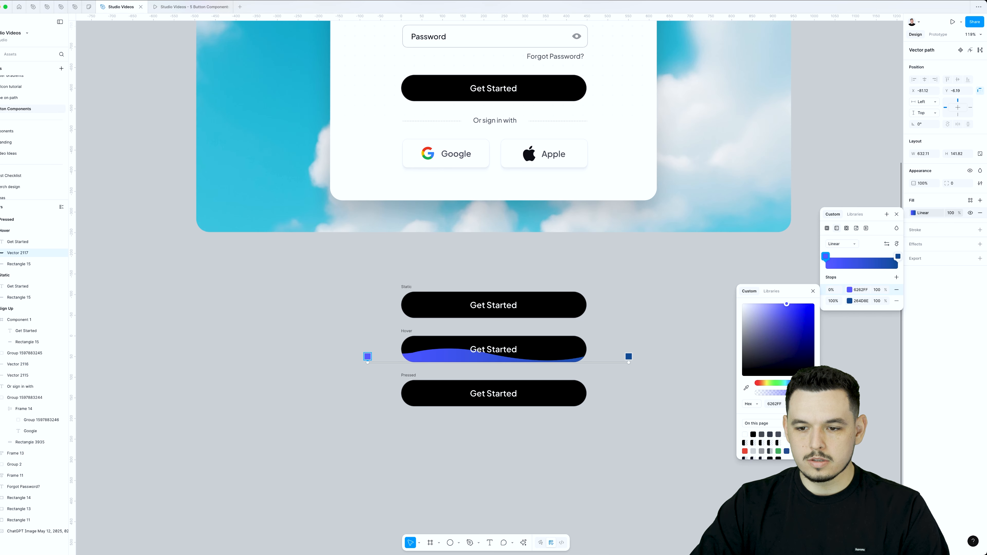
# Step: Add a stop at 48% in the wave's gradient and color it magenta FF29F1
pyautogui.click(492, 362)
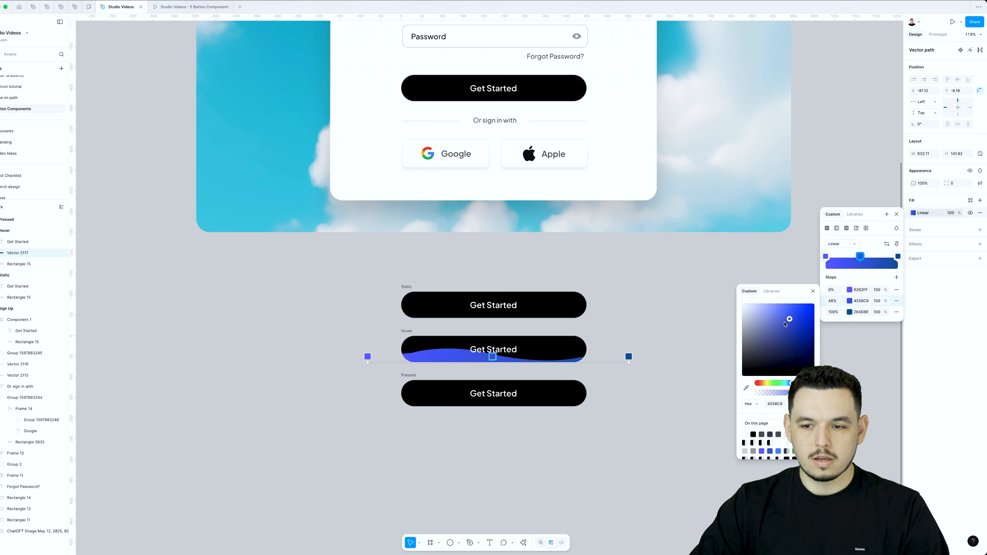
pyautogui.click(805, 383)
pyautogui.moveTo(789, 318); pyautogui.dragTo(806, 299)
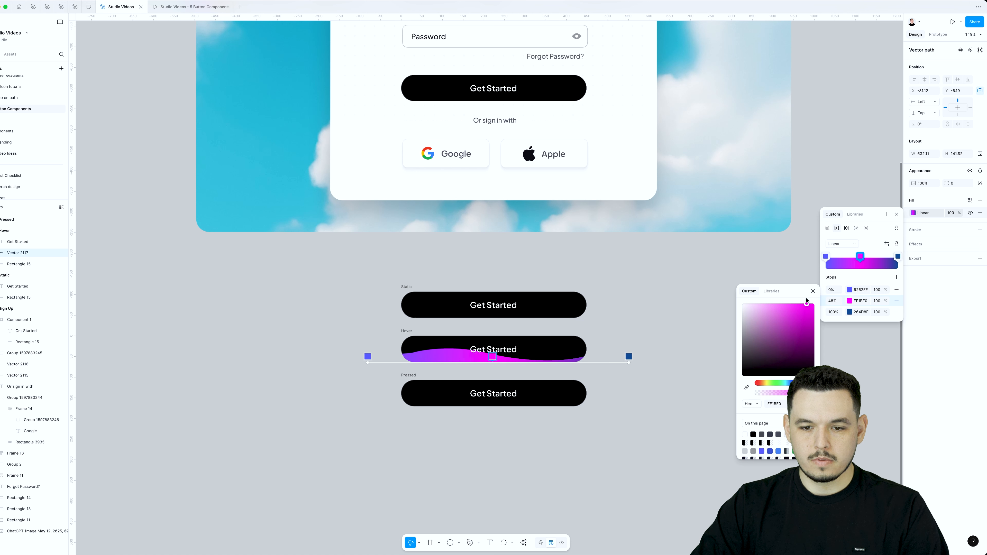
# Step: Recolor the 100% stop of the wave's gradient to deep purple 6600D4
pyautogui.click(849, 312)
pyautogui.moveTo(789, 383); pyautogui.dragTo(801, 383)
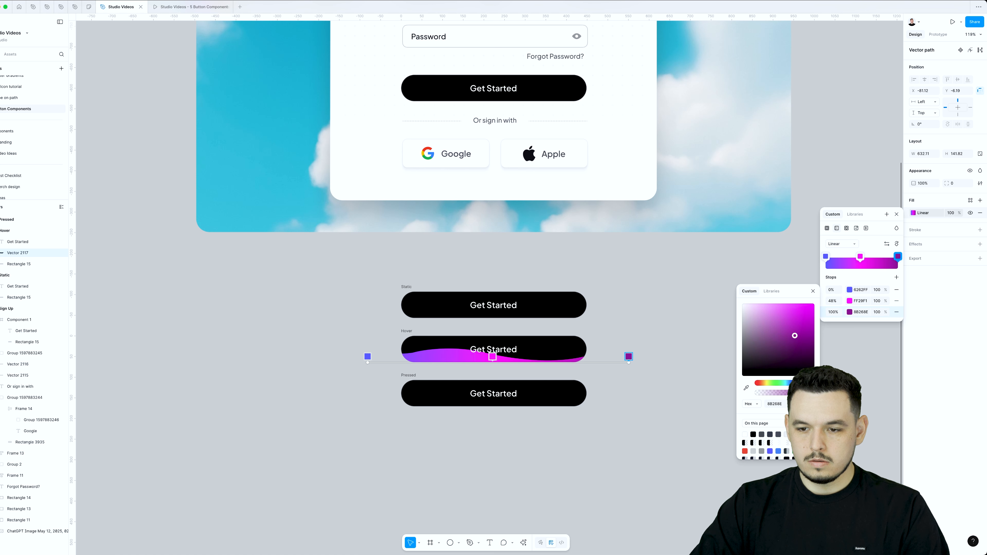
pyautogui.moveTo(795, 335); pyautogui.dragTo(825, 323)
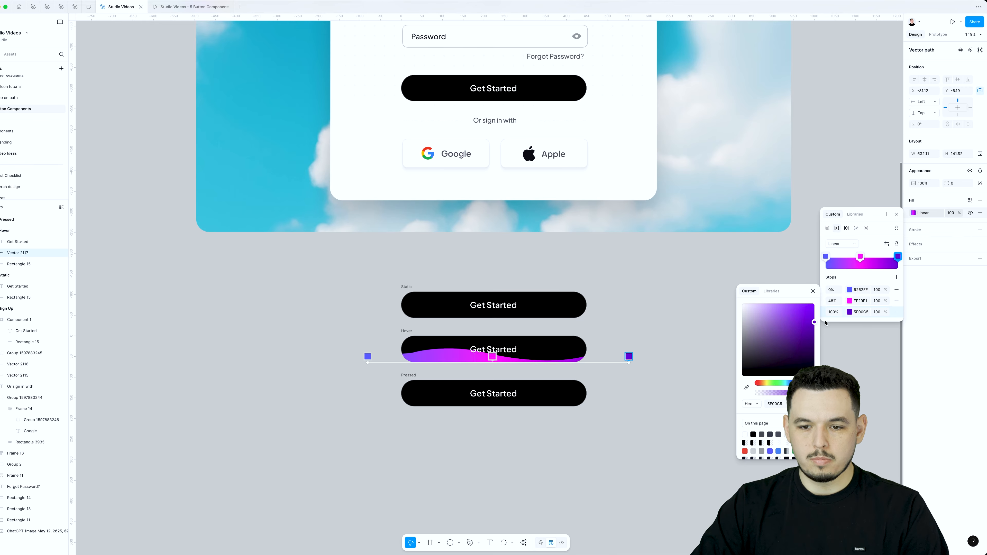
# Step: Add a uniform layer blur of about 30 to the wave shape in the Hover button
pyautogui.click(979, 244)
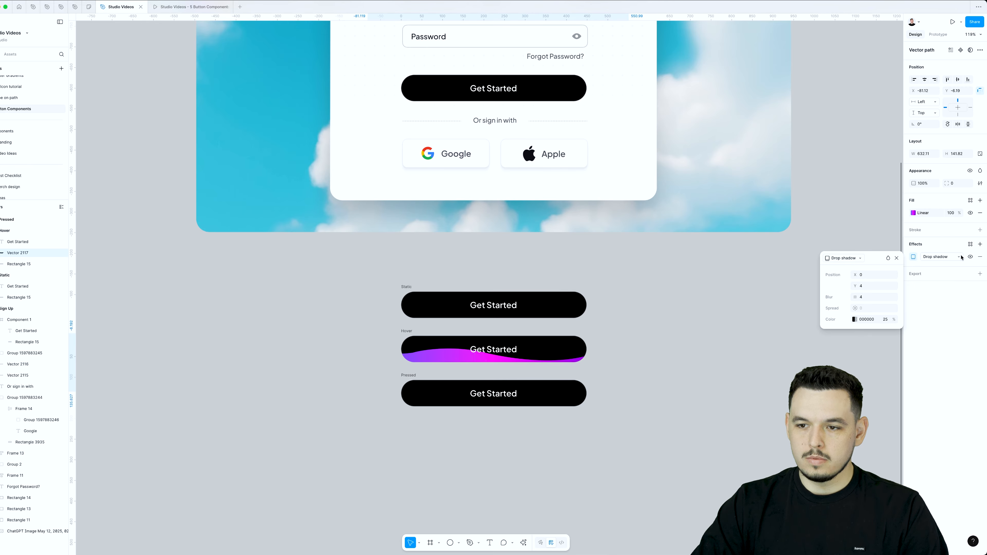
pyautogui.click(940, 256)
pyautogui.click(944, 266)
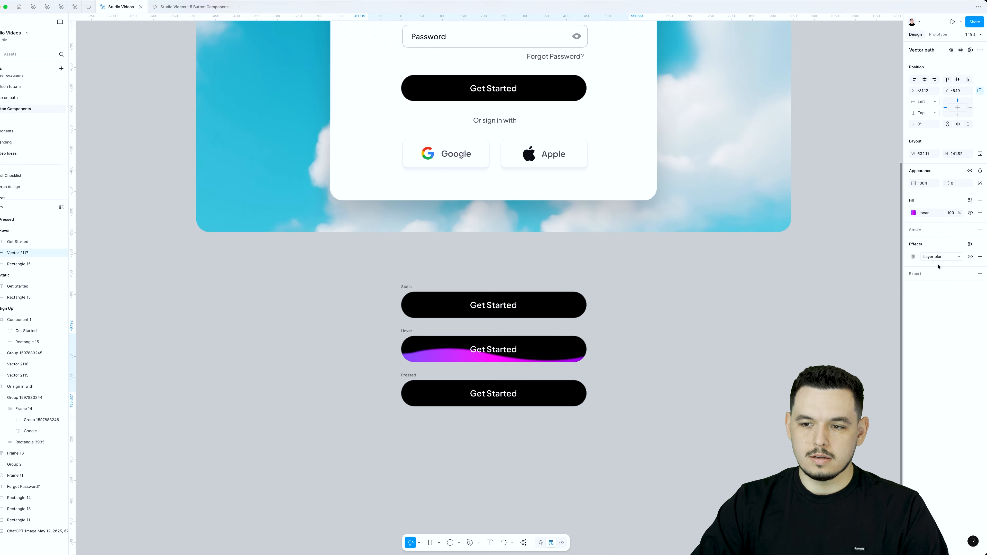
pyautogui.click(914, 257)
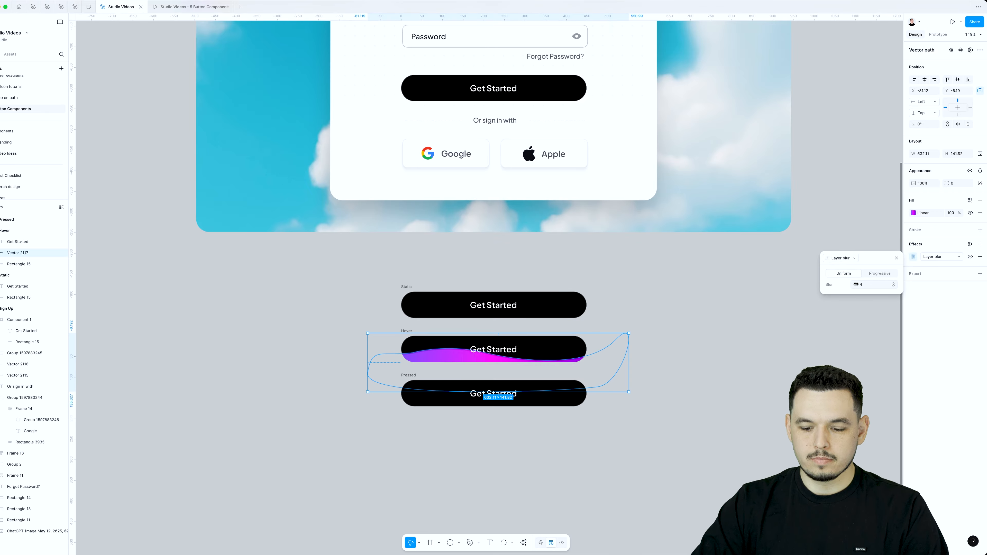
pyautogui.moveTo(856, 284); pyautogui.dragTo(864, 284)
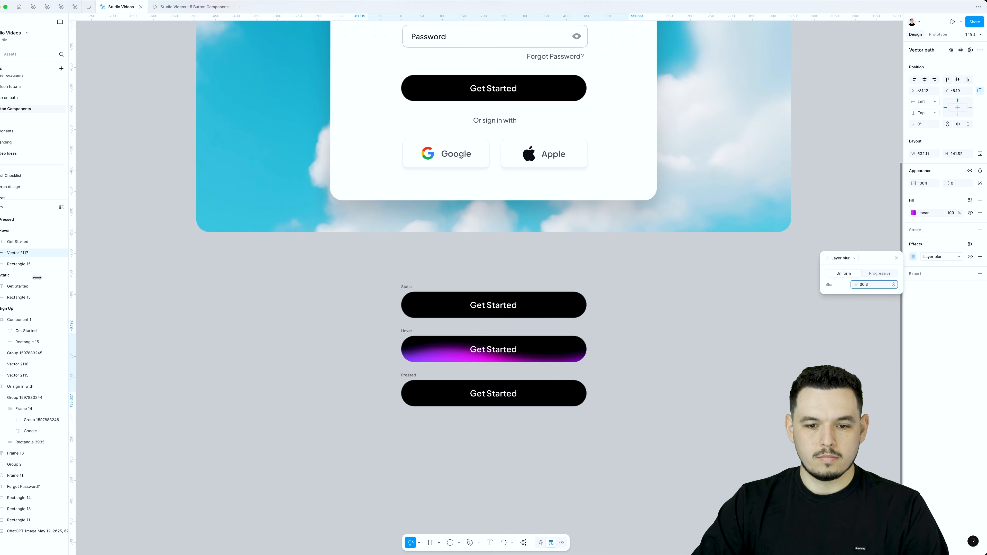
# Step: Move the Hover button frame onto the Sign Up card, just below its Get Started button
pyautogui.scroll(-5, 616, 303)
pyautogui.click(617, 311)
pyautogui.scroll(1, 606, 320)
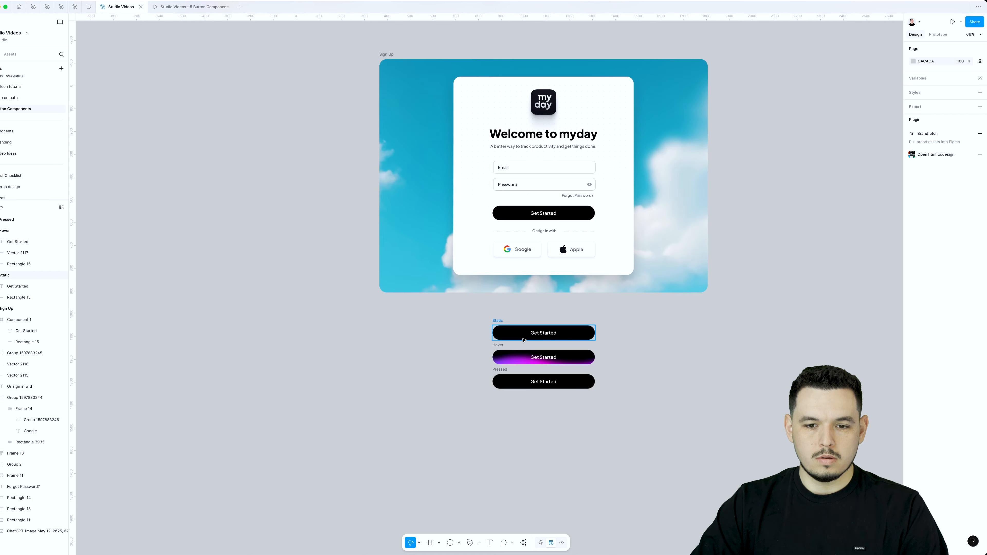
pyautogui.moveTo(500, 348); pyautogui.dragTo(502, 223)
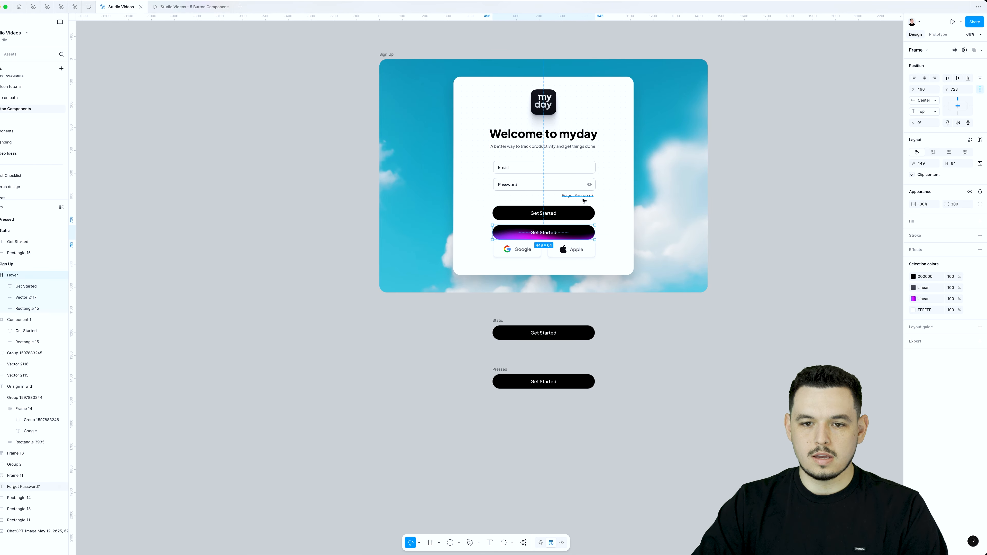
# Step: Recolor the wave gradient's 48% stop to blue 377DFF and its 100% stop to purple 8623F0
pyautogui.scroll(2, 551, 219)
pyautogui.keyDown('super'); pyautogui.click(520, 240); pyautogui.keyUp('super')
pyautogui.click(913, 211)
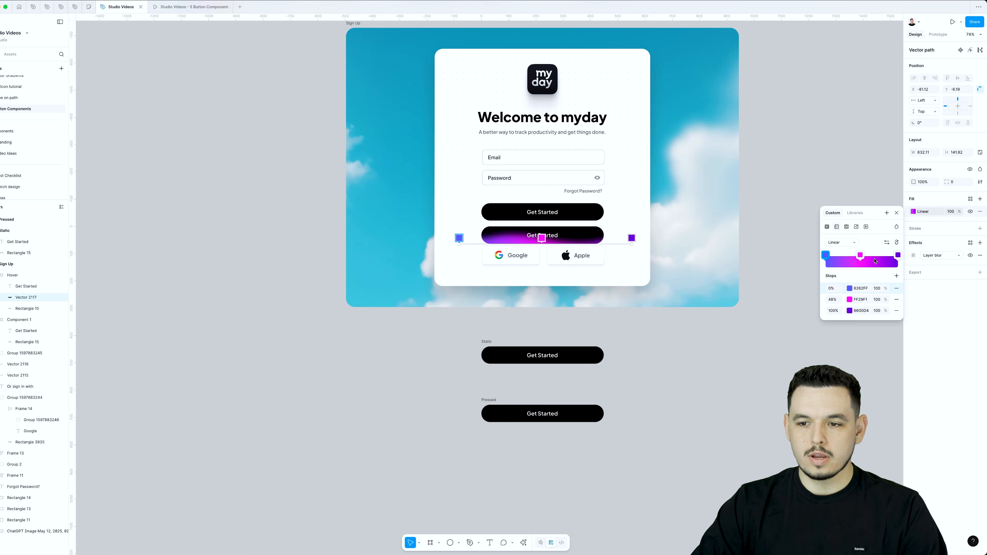
pyautogui.click(860, 255)
pyautogui.moveTo(805, 393); pyautogui.dragTo(791, 393)
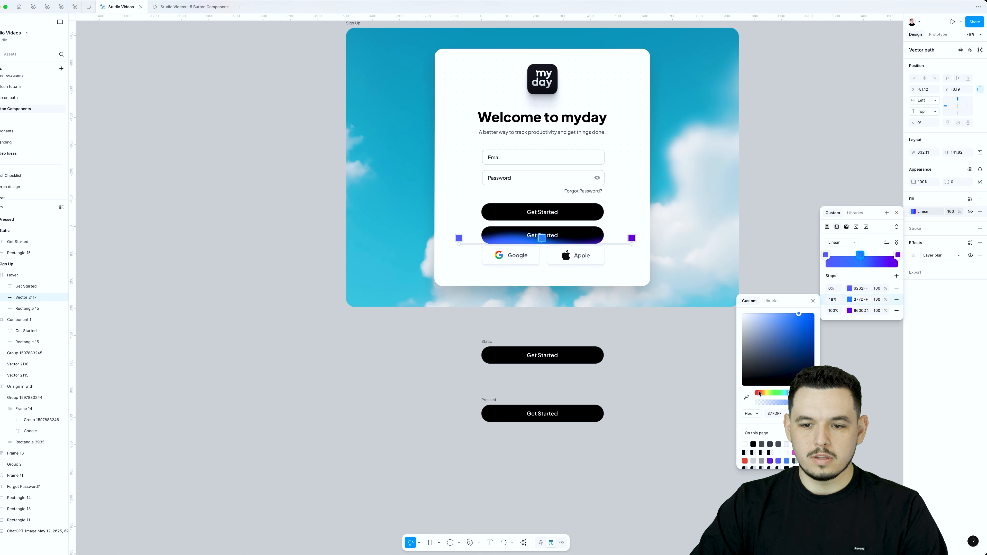
pyautogui.click(850, 310)
pyautogui.click(804, 318)
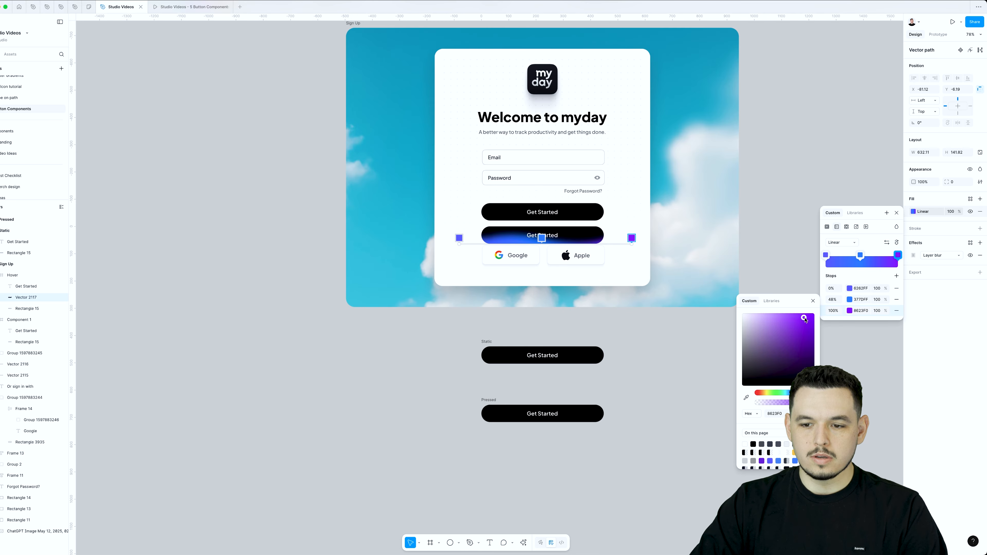
# Step: Recolor the wave gradient's 100% stop to purple 9028FF, then reshape the wave by adding a point on its upper edge and raising its right end
pyautogui.click(803, 313)
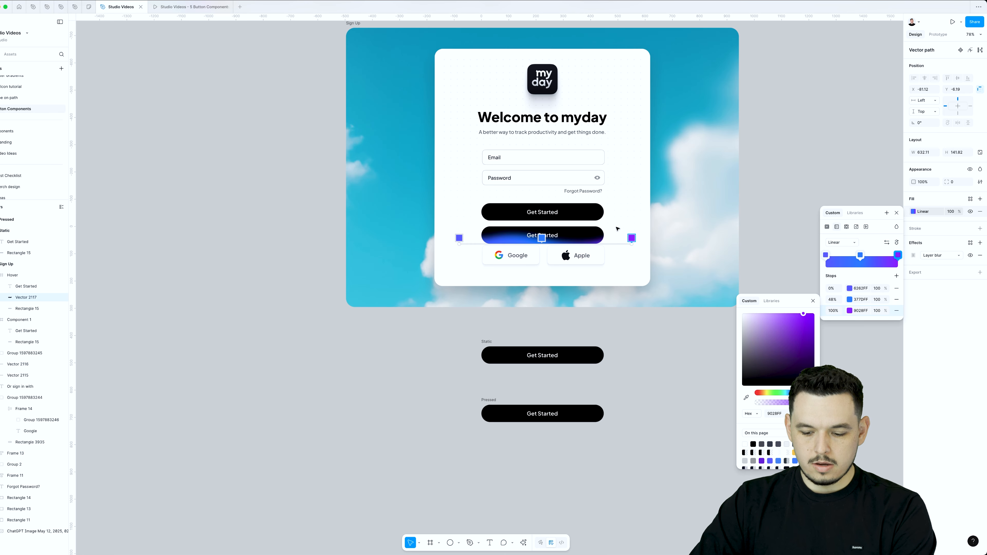
pyautogui.press('Escape')
pyautogui.doubleClick(513, 237)
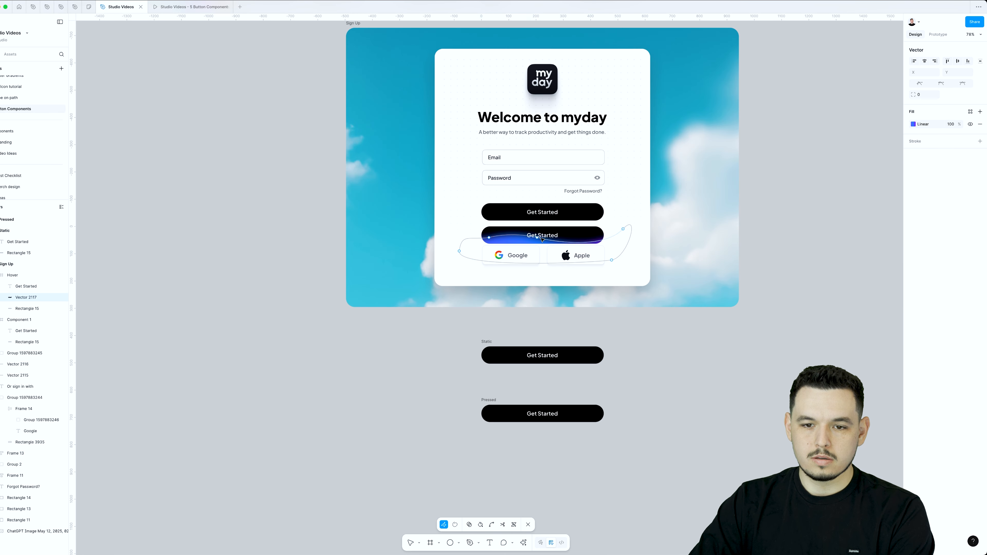
pyautogui.click(568, 241)
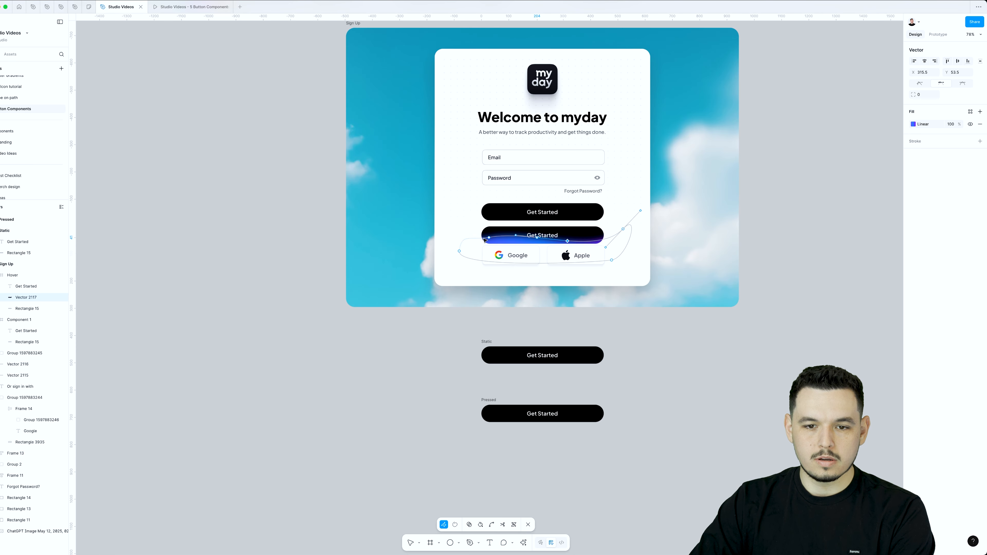
pyautogui.moveTo(485, 238); pyautogui.dragTo(473, 237)
pyautogui.moveTo(593, 242); pyautogui.dragTo(623, 226)
# Step: Change the Hover button rectangle's fill to a radial gradient from blue 4978D7 to black, with its center shifted toward the button's upper edge
pyautogui.scroll(3, 553, 316)
pyautogui.scroll(5, 552, 317)
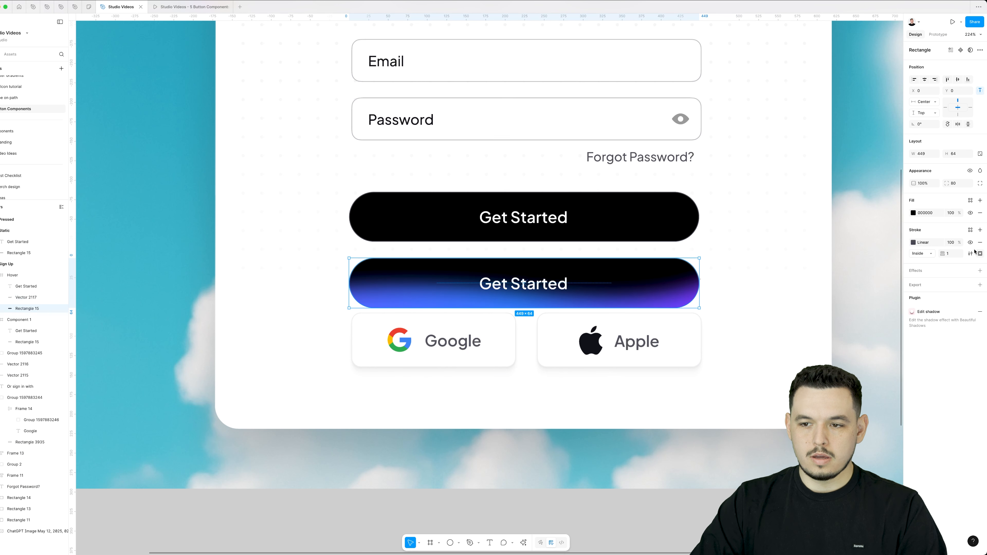
pyautogui.click(913, 213)
pyautogui.click(837, 228)
pyautogui.click(840, 243)
pyautogui.click(835, 253)
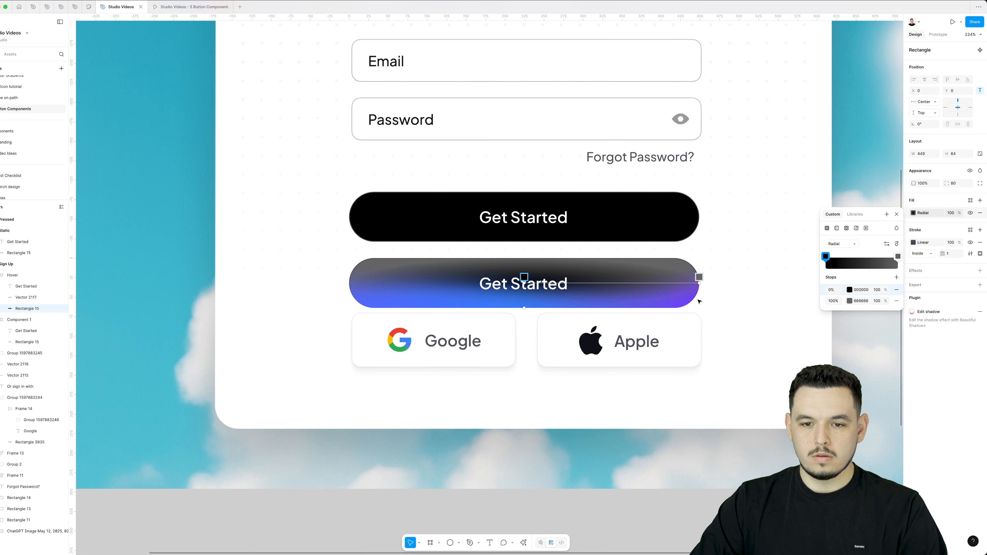
pyautogui.click(850, 289)
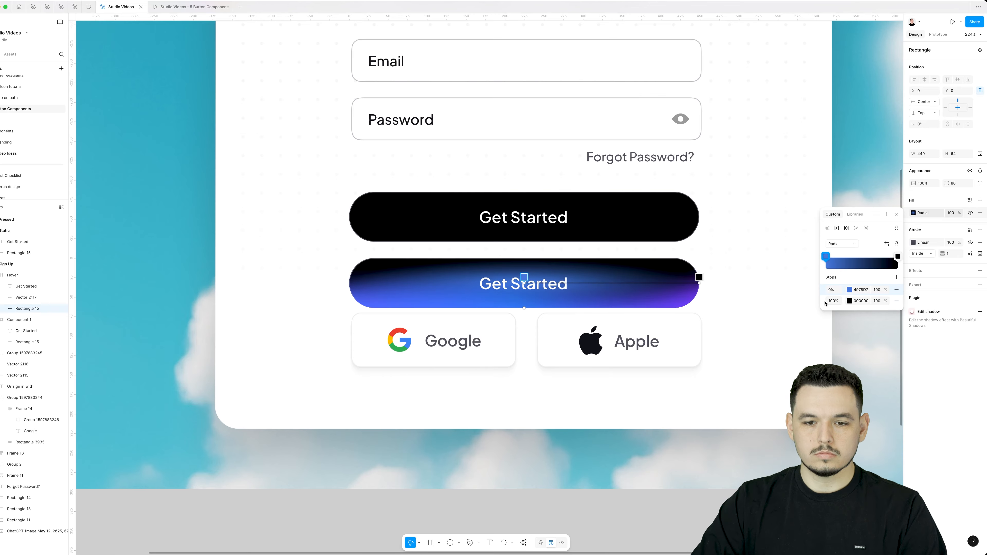
pyautogui.moveTo(699, 277)
pyautogui.mouseDown()
pyautogui.moveTo(701, 261)
pyautogui.moveTo(703, 273)
pyautogui.mouseUp()
# Step: Try purple and blue hues on the radial gradient's 0% stop, settling on a bright saturated blue
pyautogui.click(850, 290)
pyautogui.moveTo(791, 383); pyautogui.dragTo(797, 383)
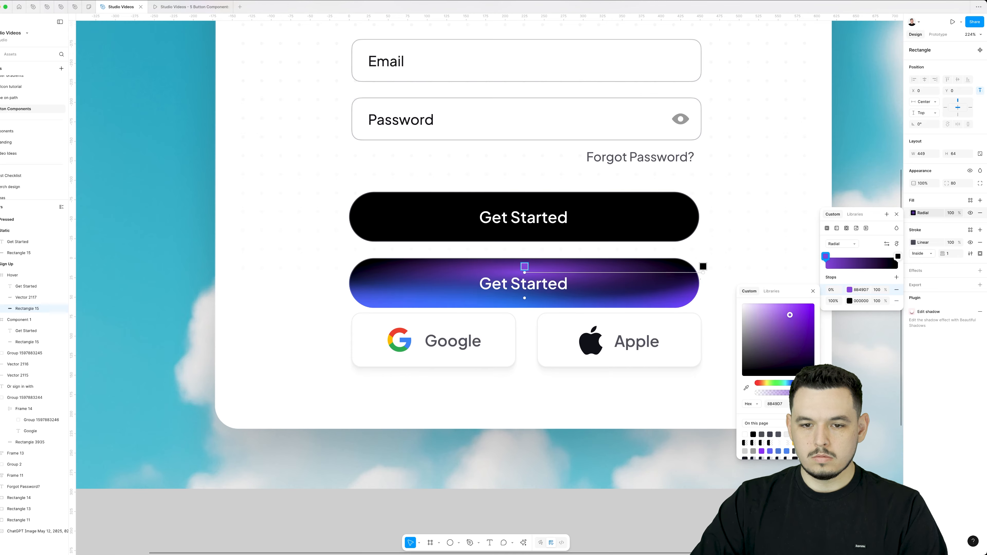
pyautogui.moveTo(789, 315)
pyautogui.mouseDown()
pyautogui.moveTo(770, 308)
pyautogui.moveTo(784, 304)
pyautogui.mouseUp()
pyautogui.moveTo(782, 383); pyautogui.dragTo(791, 383)
pyautogui.moveTo(805, 393)
pyautogui.mouseDown()
pyautogui.moveTo(792, 393)
pyautogui.moveTo(809, 393)
pyautogui.mouseUp()
pyautogui.moveTo(784, 303); pyautogui.dragTo(797, 301)
# Step: Increase the layer blur of the Hover button's wave shape to about 44.8
pyautogui.hotkey('shift', '1')
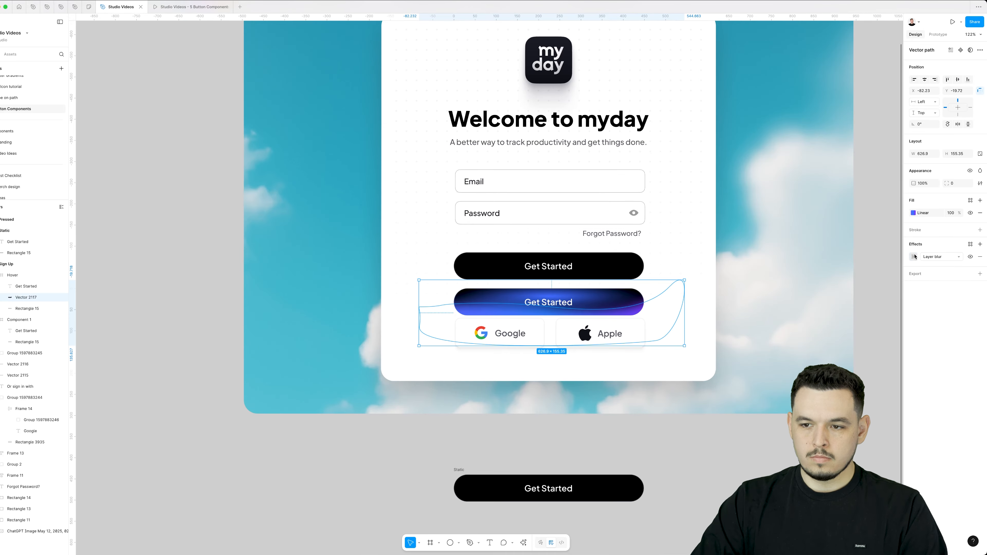
pyautogui.click(914, 256)
pyautogui.moveTo(854, 284); pyautogui.dragTo(905, 284)
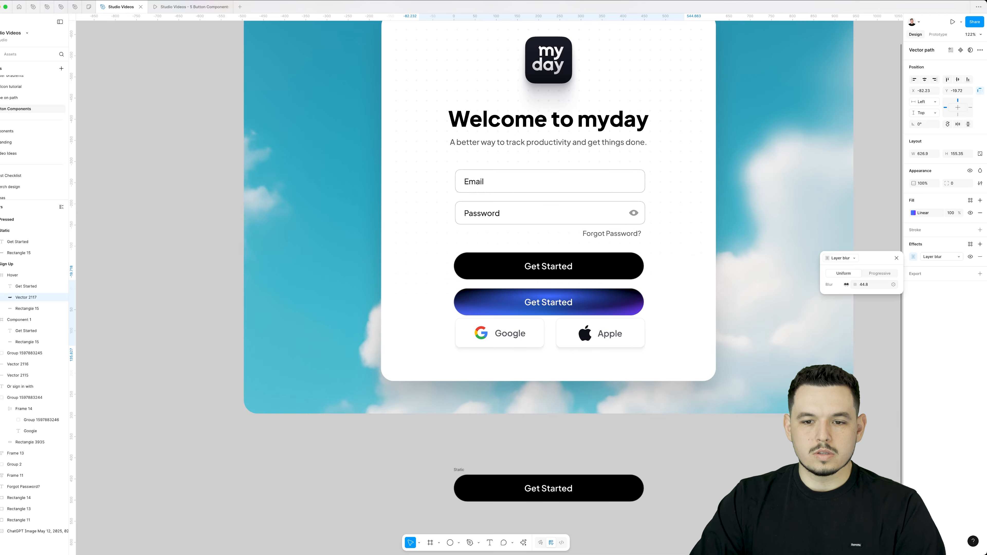
# Step: Darken the 0% stop of the Hover rectangle's radial gradient to navy 23377D
pyautogui.click(602, 309)
pyautogui.click(913, 213)
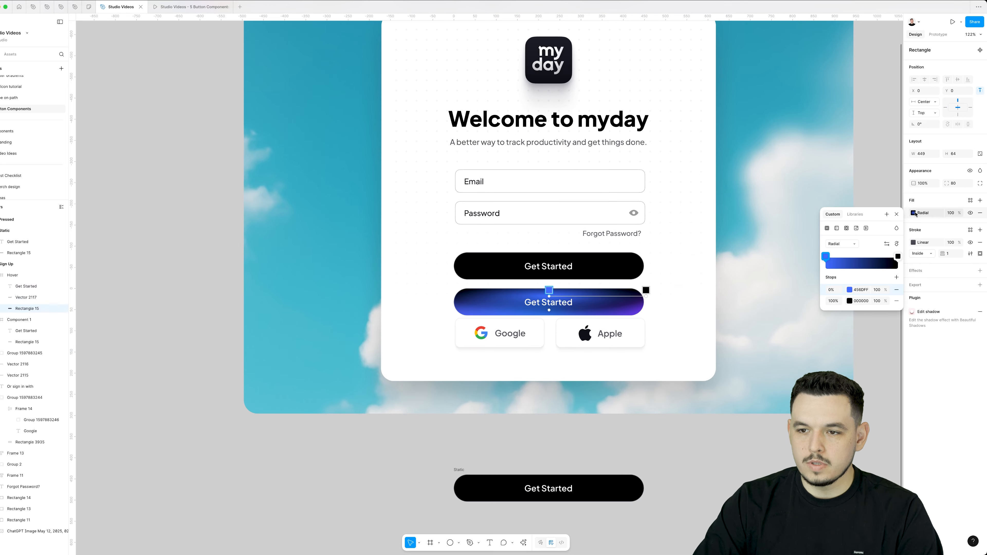
pyautogui.click(850, 290)
pyautogui.click(797, 320)
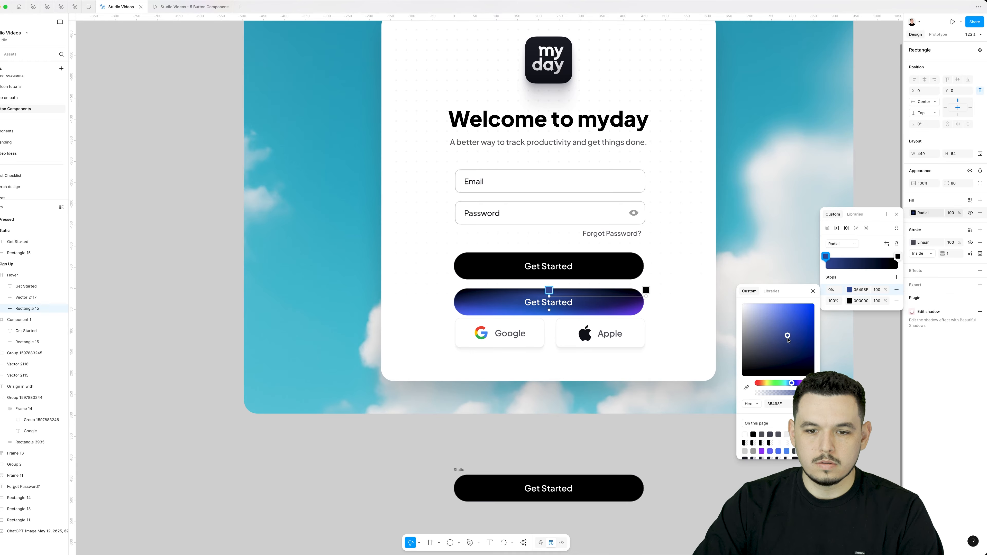
pyautogui.moveTo(793, 345); pyautogui.dragTo(794, 346)
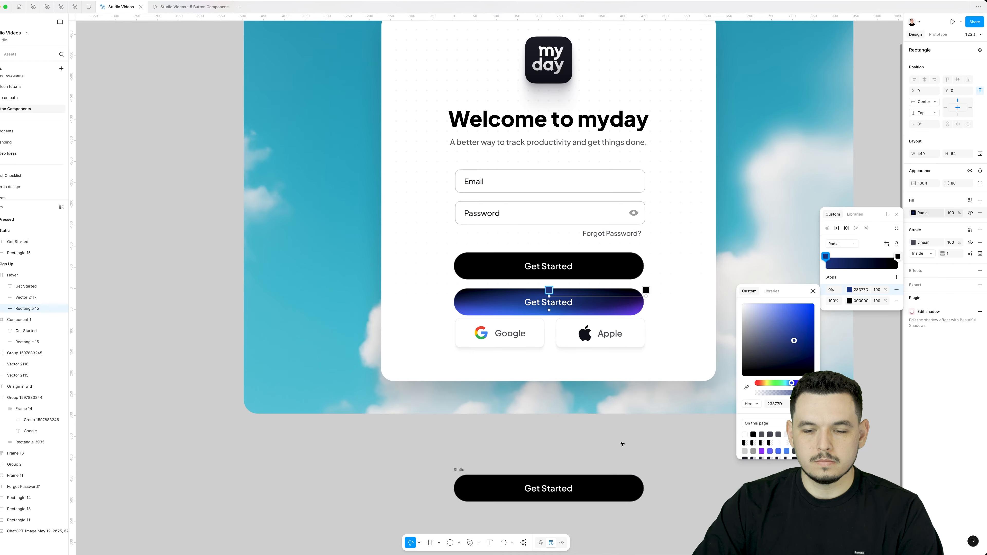
pyautogui.press('Escape')
pyautogui.click(622, 373)
# Step: Move the Hover button off the Sign Up card to between Static and Pressed, and left-align the three buttons in an evenly spaced column
pyautogui.click(588, 299)
pyautogui.scroll(-4, 588, 291)
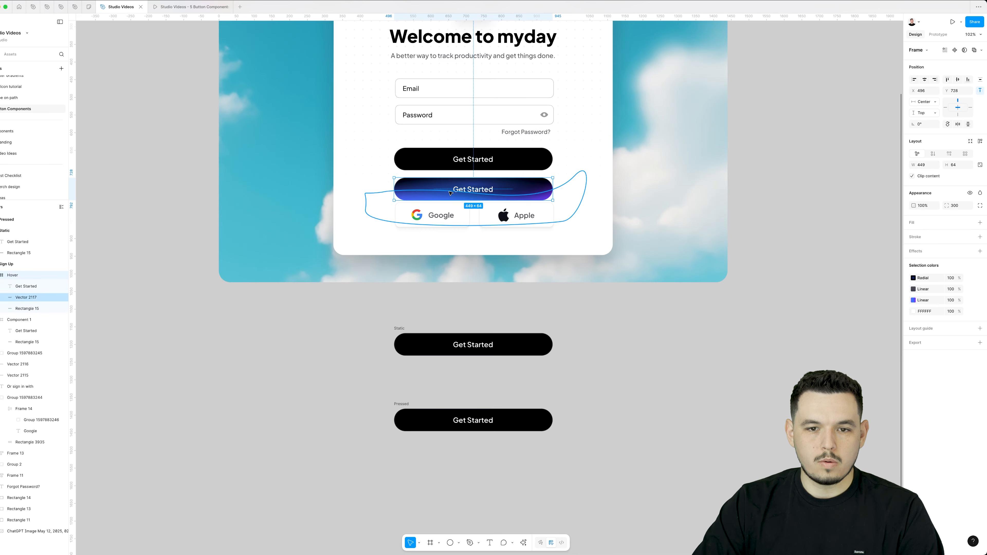
pyautogui.moveTo(450, 194); pyautogui.dragTo(458, 384)
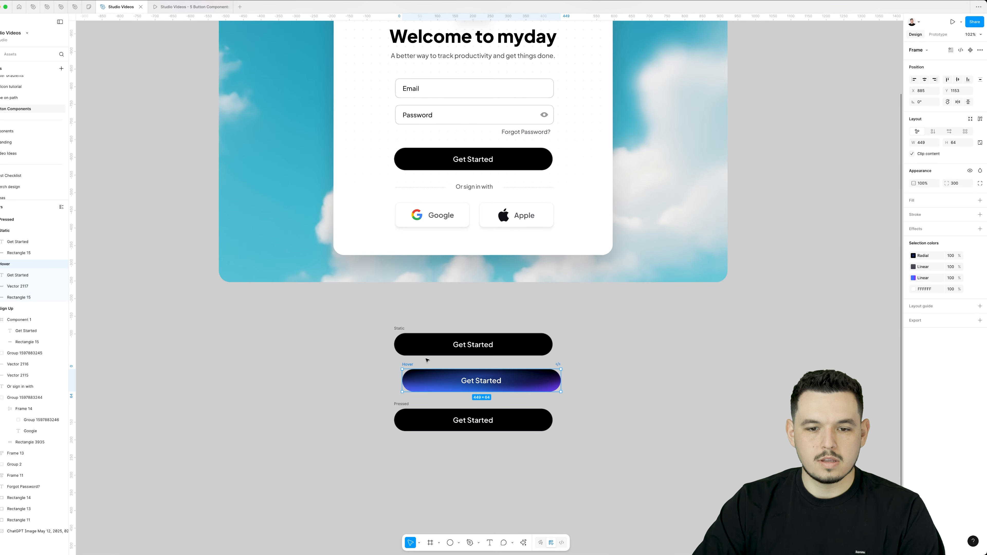
pyautogui.moveTo(375, 324); pyautogui.dragTo(612, 474)
pyautogui.hotkey('alt', 'a')
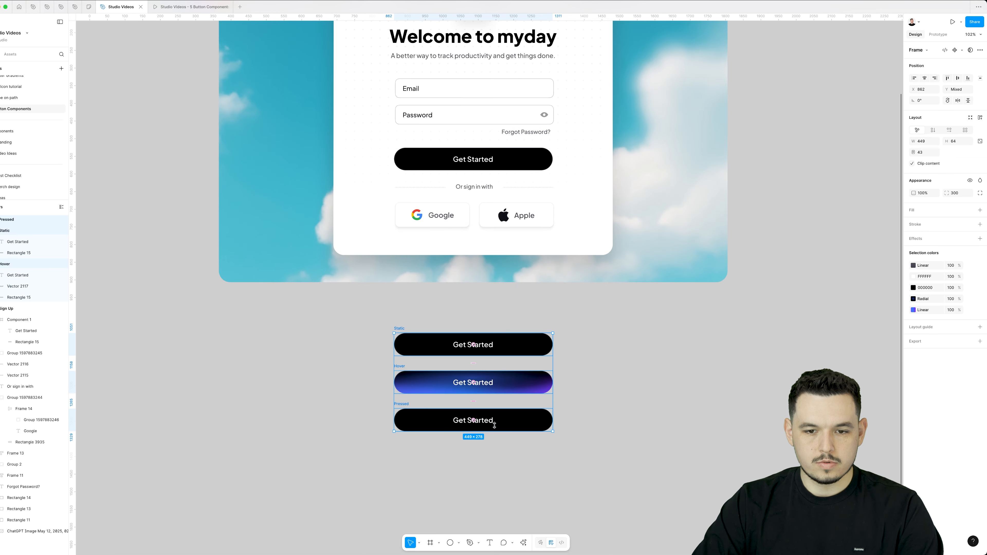
# Step: Draw a white frame of about 877 × 469 around the Static, Hover and Pressed buttons
pyautogui.press('Escape')
pyautogui.scroll(-1, 350, 311)
pyautogui.press('f')
pyautogui.moveTo(326, 292)
pyautogui.mouseDown()
pyautogui.moveTo(606, 454)
pyautogui.moveTo(671, 459)
pyautogui.mouseUp()
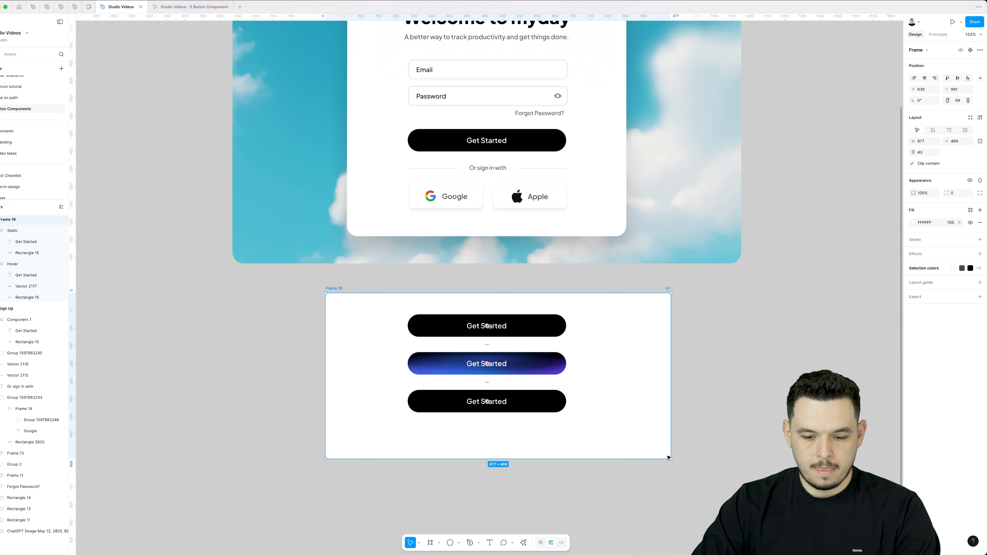
# Step: Lower the Pressed button slightly and distribute the three buttons vertically with 67 spacing
pyautogui.moveTo(478, 404); pyautogui.dragTo(482, 421)
pyautogui.moveTo(376, 316); pyautogui.dragTo(558, 435)
pyautogui.hotkey('ctrl', 'alt', 'v')
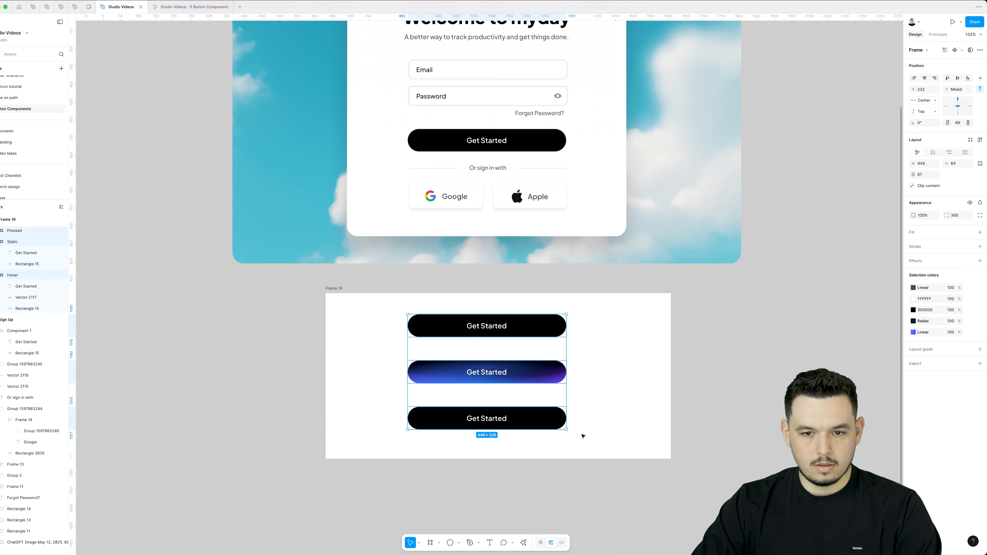
# Step: Run the Beautiful Shadows plugin on the Hover button and place the light source just above the shape, casting the shadow straight down
pyautogui.scroll(-2, 584, 437)
pyautogui.press('alt')
pyautogui.scroll(2, 535, 346)
pyautogui.click(542, 370)
pyautogui.click(528, 343)
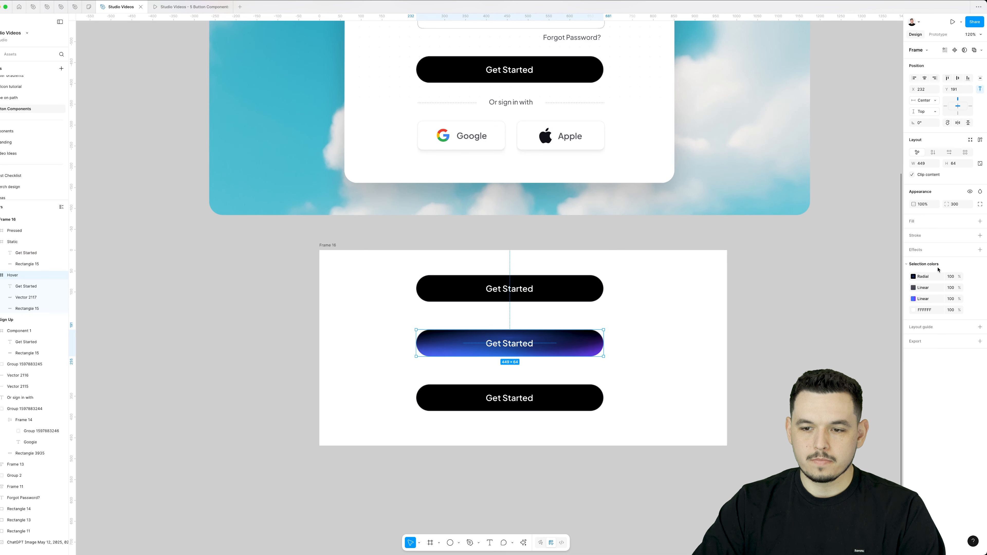
pyautogui.rightClick(510, 271)
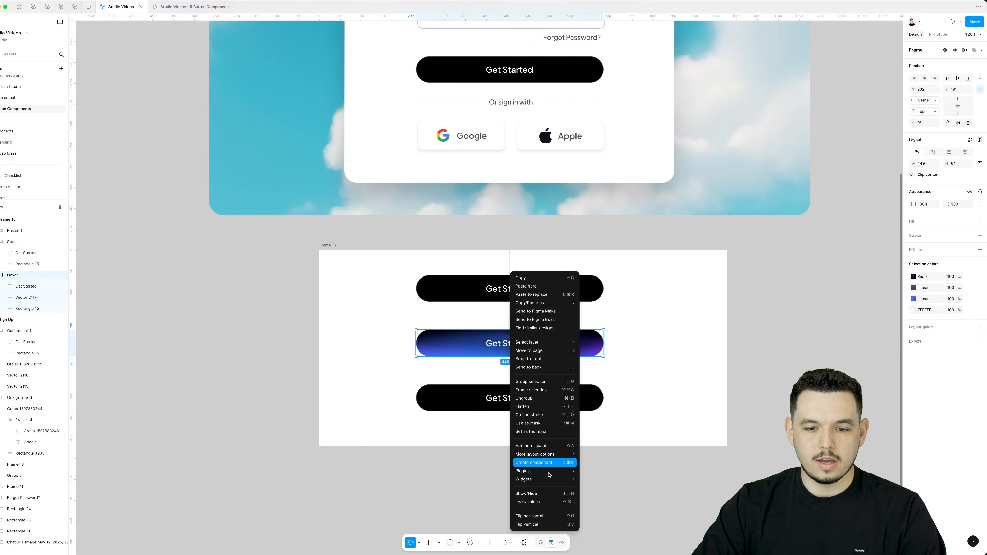
pyautogui.moveTo(552, 470)
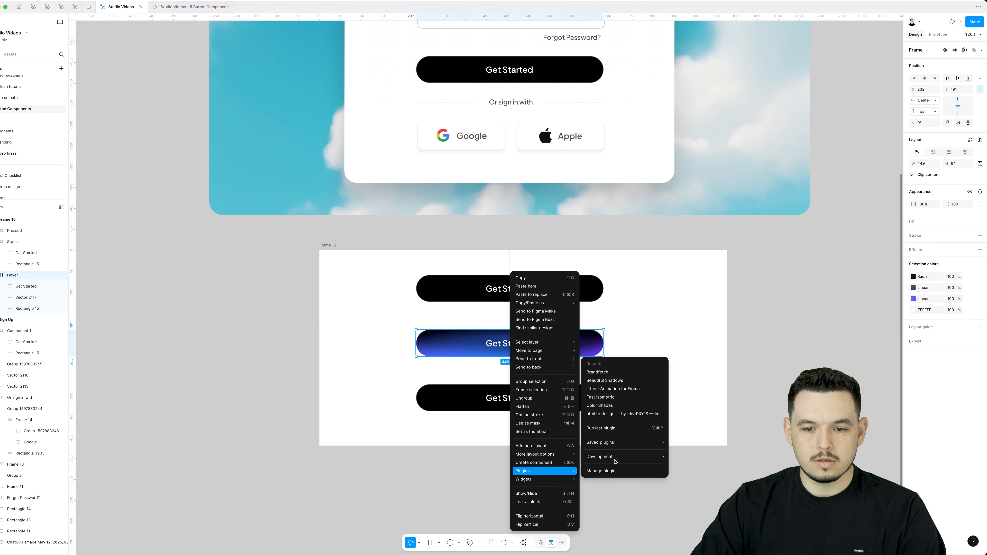
pyautogui.click(604, 380)
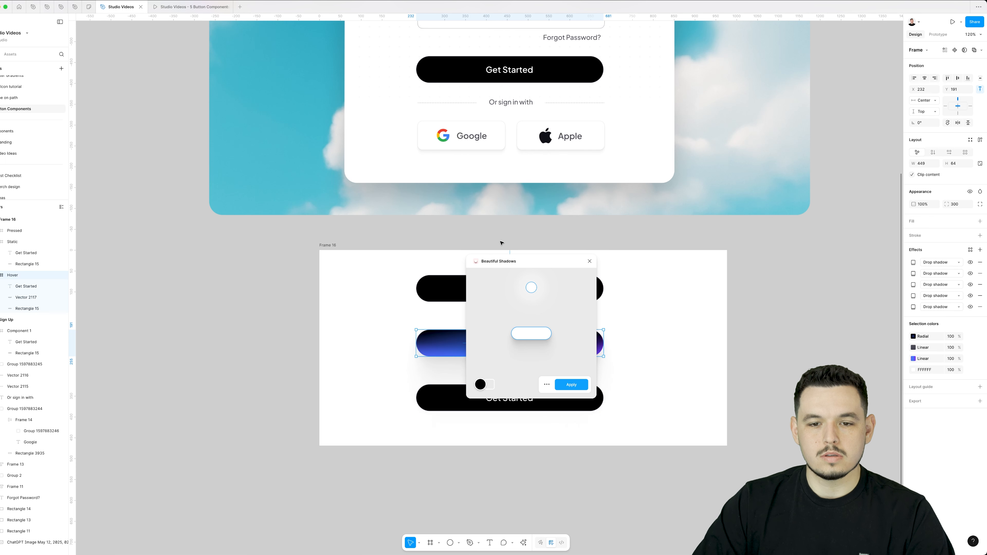
pyautogui.moveTo(524, 268); pyautogui.dragTo(748, 239)
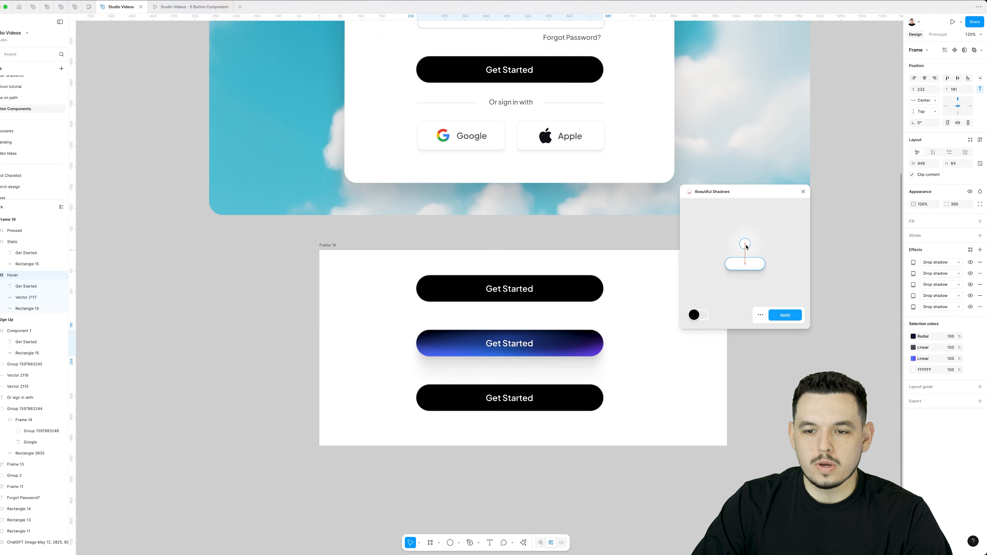
# Step: Tint the Hover button's shadow dark navy, about RGB 11, 14, 106
pyautogui.click(695, 315)
pyautogui.moveTo(732, 377); pyautogui.dragTo(734, 377)
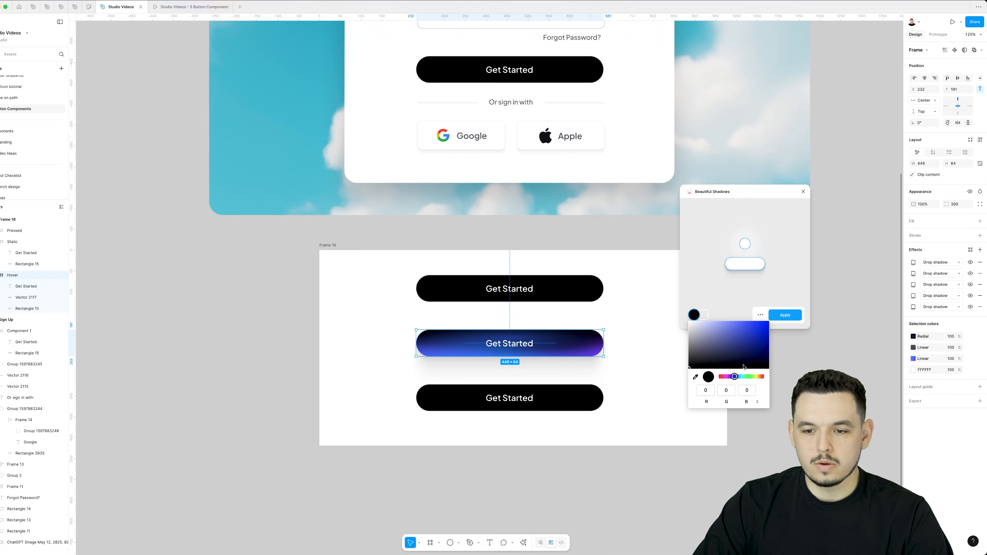
pyautogui.click(758, 341)
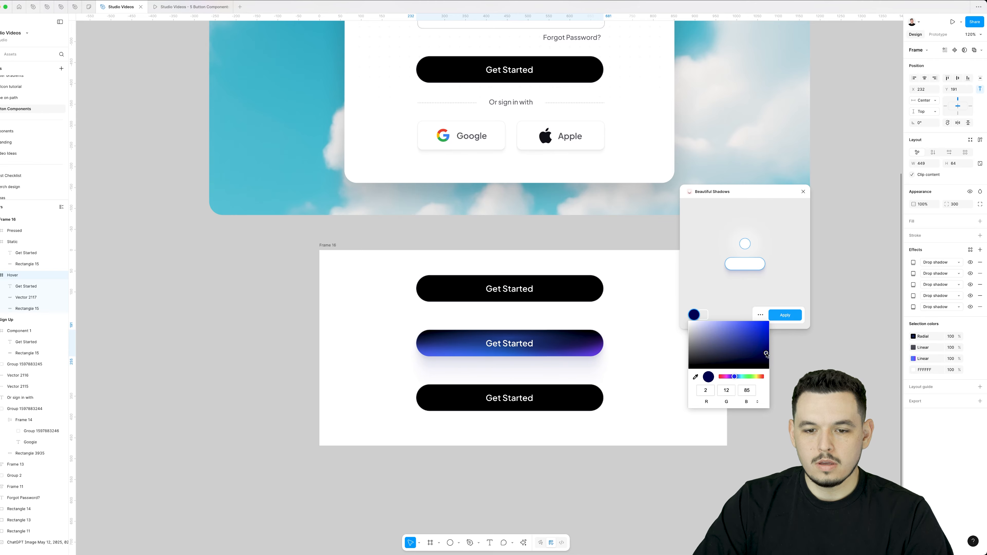
pyautogui.moveTo(735, 377); pyautogui.dragTo(733, 376)
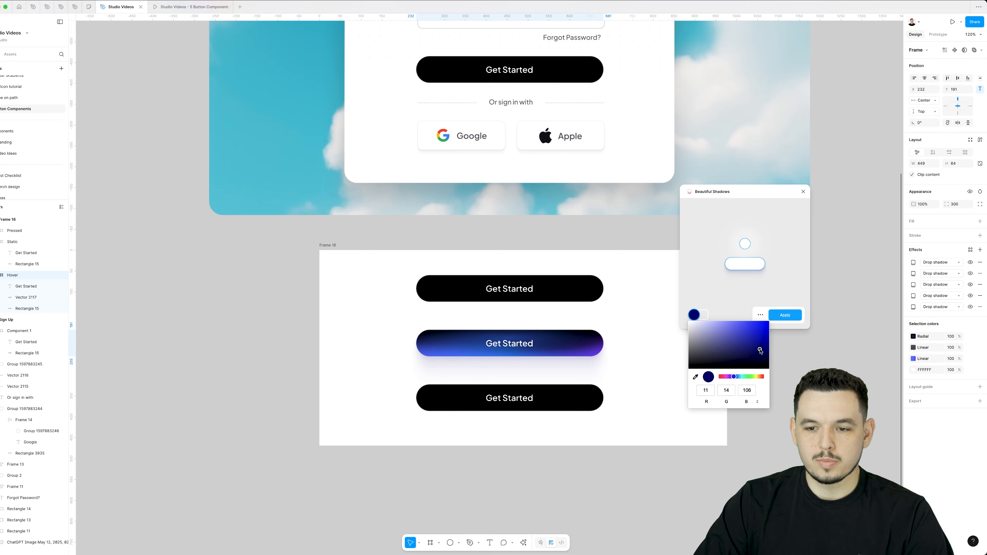
# Step: Raise the strength of the Hover button's shadow to 20%
pyautogui.click(761, 315)
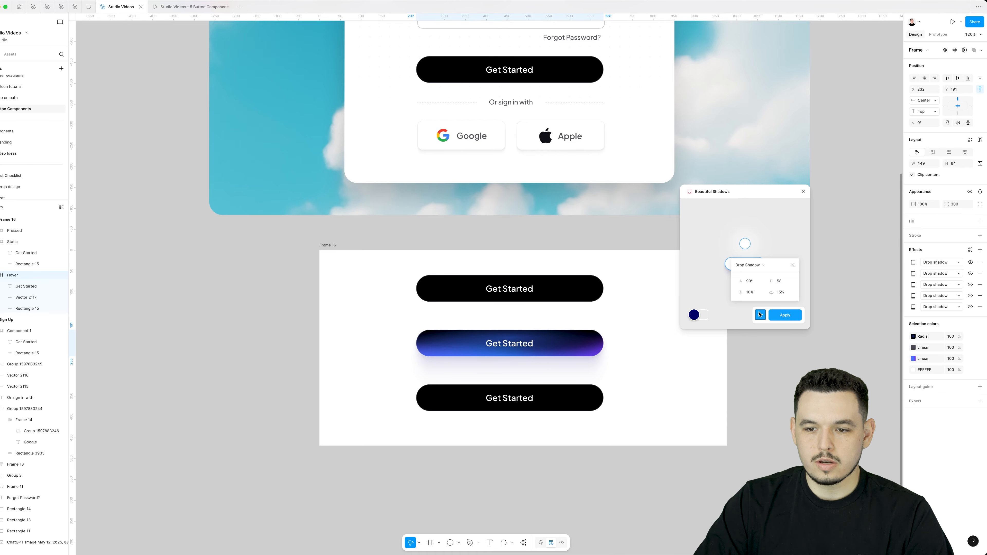
pyautogui.click(750, 292)
pyautogui.write('20')
pyautogui.press('Return')
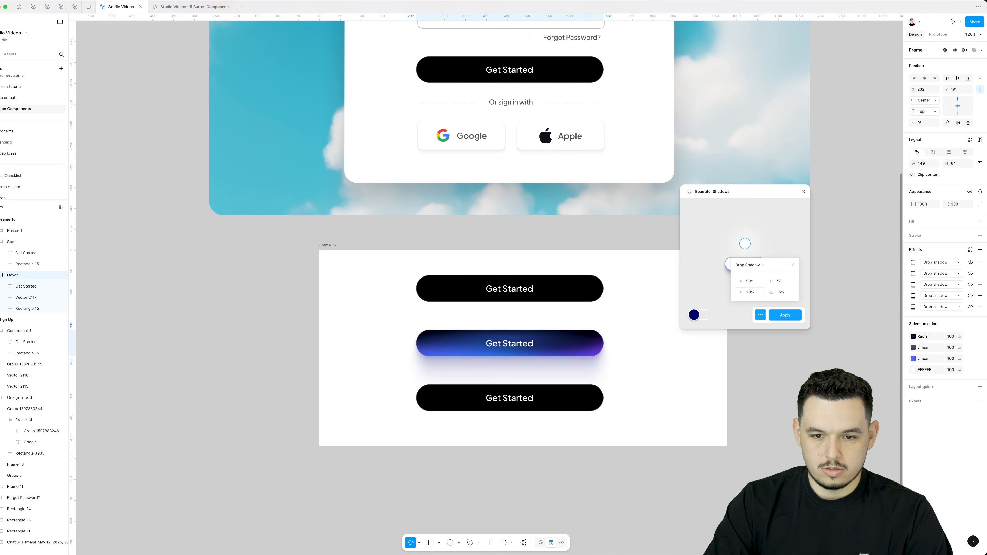
# Step: Lighten the shadow color to a muted indigo, about RGB 67, 70, 163, and apply the shadow to the Hover button
pyautogui.click(694, 315)
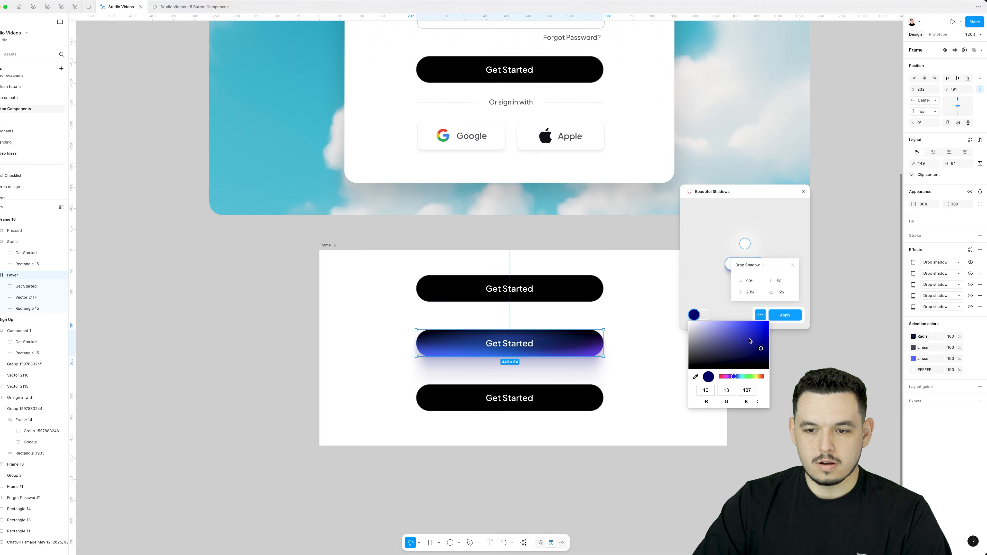
pyautogui.moveTo(750, 340)
pyautogui.mouseDown()
pyautogui.moveTo(760, 336)
pyautogui.moveTo(751, 334)
pyautogui.mouseUp()
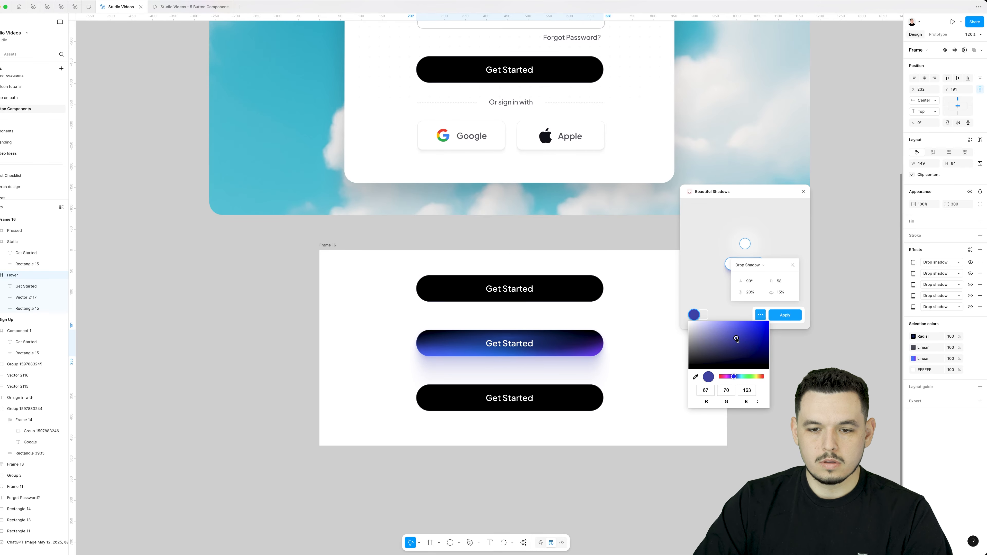
pyautogui.click(793, 220)
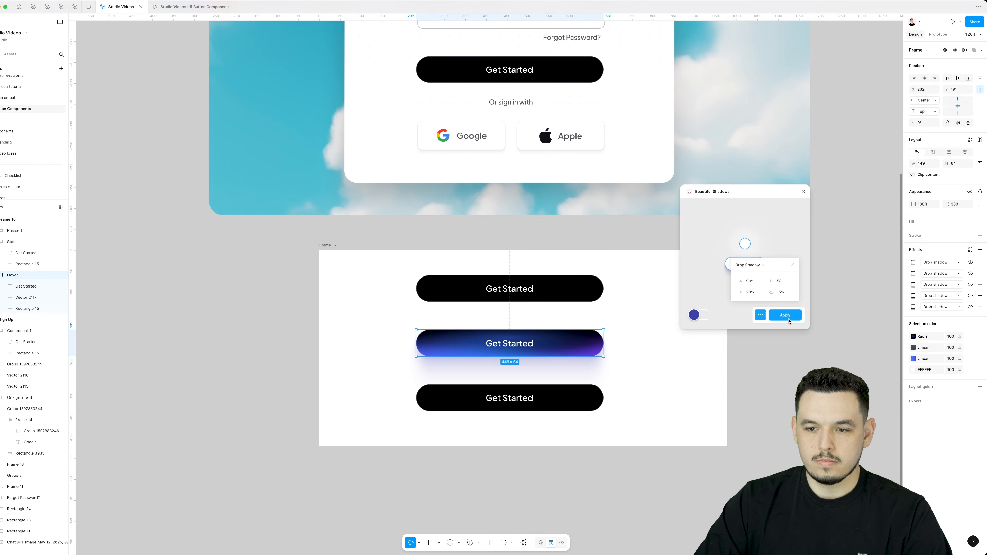
pyautogui.click(786, 316)
# Step: Examine the Hover button's colored shadow against the white frame and compare it with the neighbouring buttons
pyautogui.click(640, 367)
pyautogui.click(425, 354)
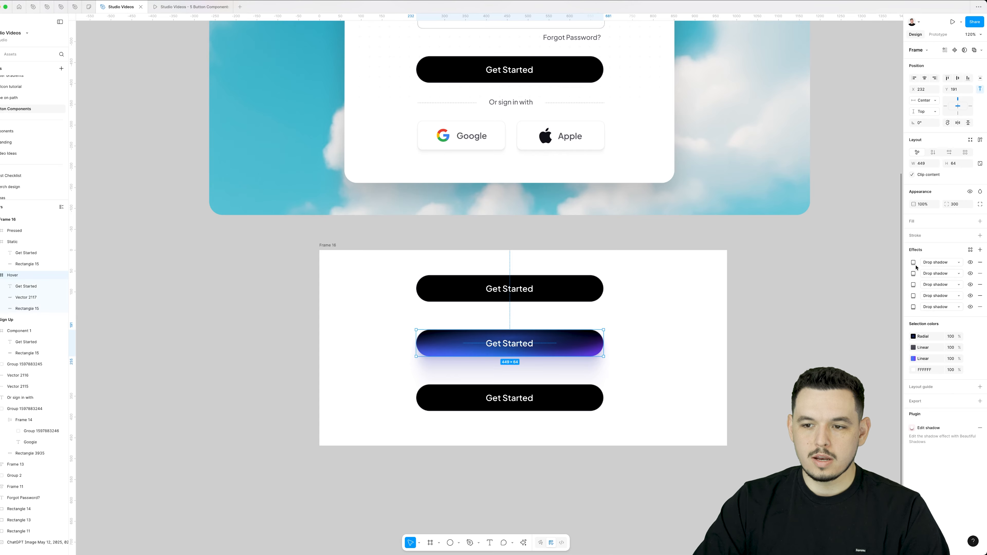
pyautogui.click(731, 335)
pyautogui.scroll(1, 673, 356)
pyautogui.click(470, 366)
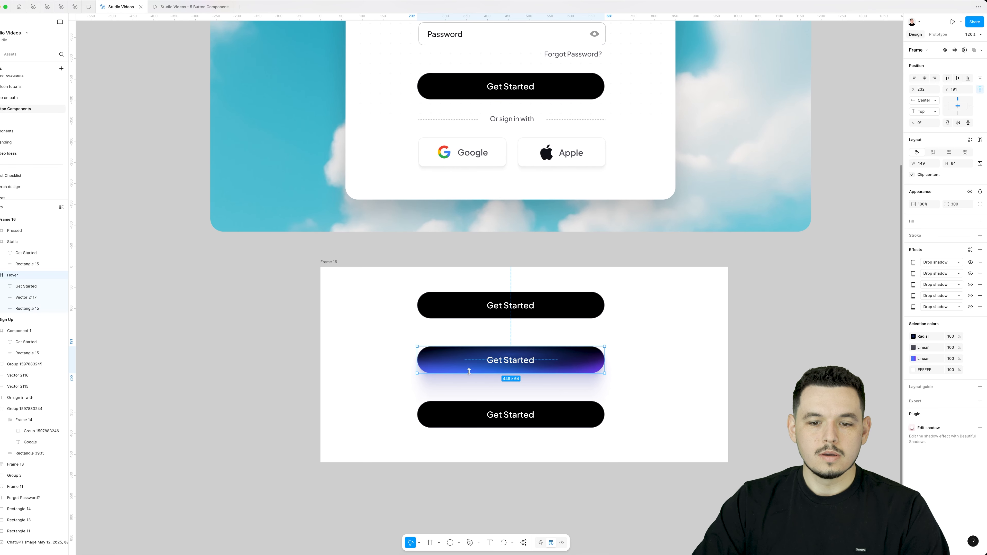
pyautogui.scroll(-3, 471, 364)
pyautogui.hscroll(-1, 583, 368)
pyautogui.scroll(5, 542, 380)
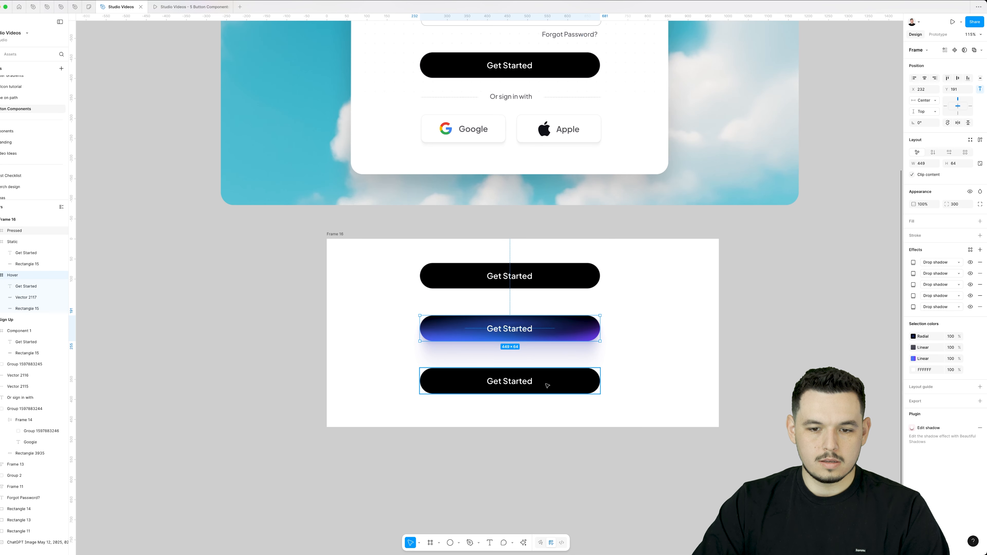
# Step: Move the Pressed button well below the other two, outside the white frame, and ungroup the frame to remove its background
pyautogui.click(509, 382)
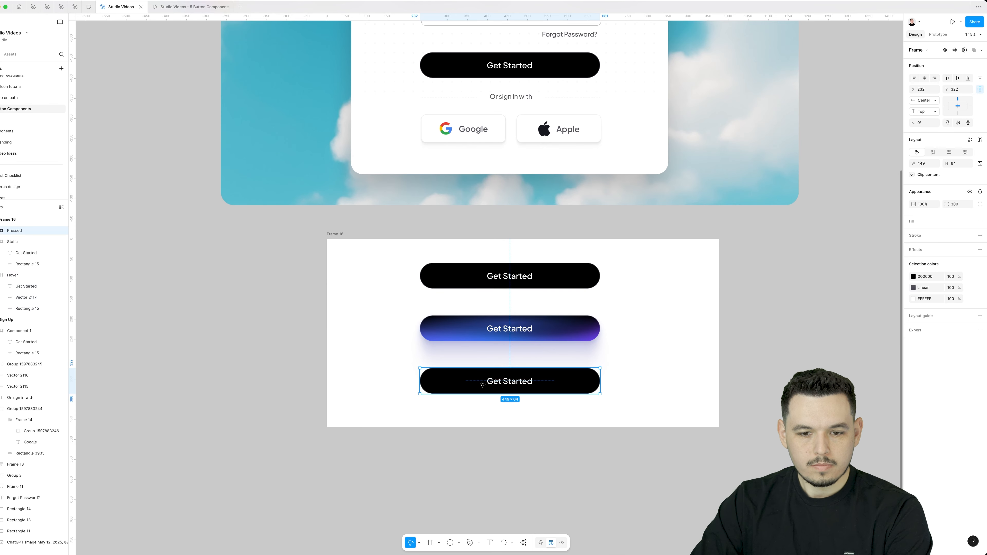
pyautogui.moveTo(480, 383); pyautogui.dragTo(488, 505)
pyautogui.click(335, 235)
pyautogui.press('shift+super+g')
pyautogui.click(404, 260)
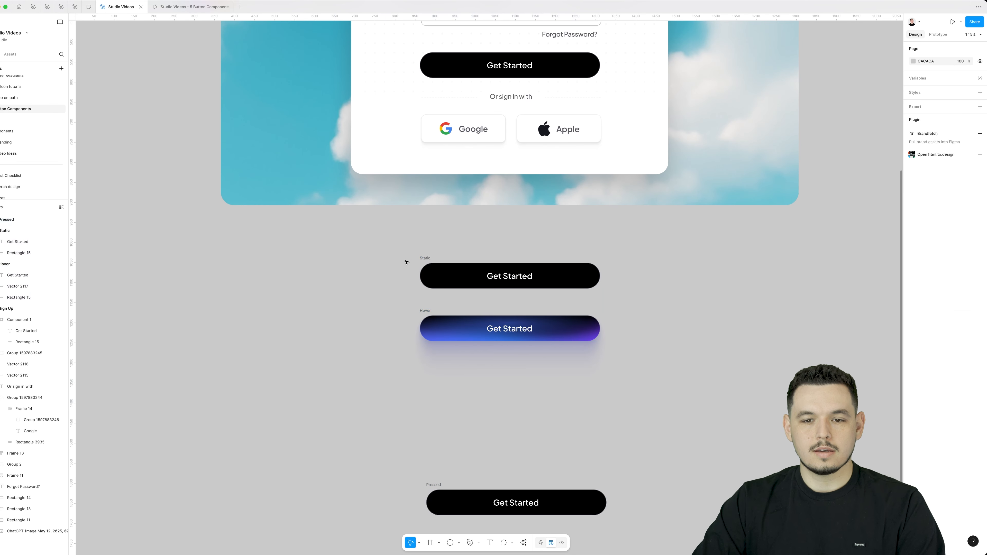
# Step: Duplicate the Hover button directly below itself and pull the old Pressed button up closer to the copy
pyautogui.click(432, 320)
pyautogui.moveTo(432, 320); pyautogui.dragTo(432, 371)
pyautogui.scroll(-2, 447, 404)
pyautogui.moveTo(425, 454); pyautogui.dragTo(426, 402)
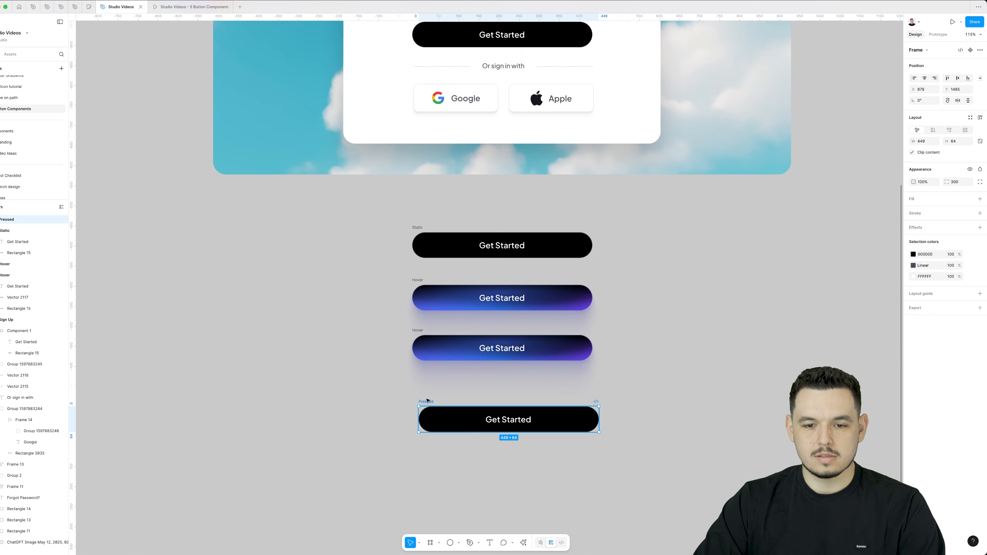
# Step: Rename the duplicated Hover button as Pressed and delete the old black Pressed button
pyautogui.doubleClick(417, 330)
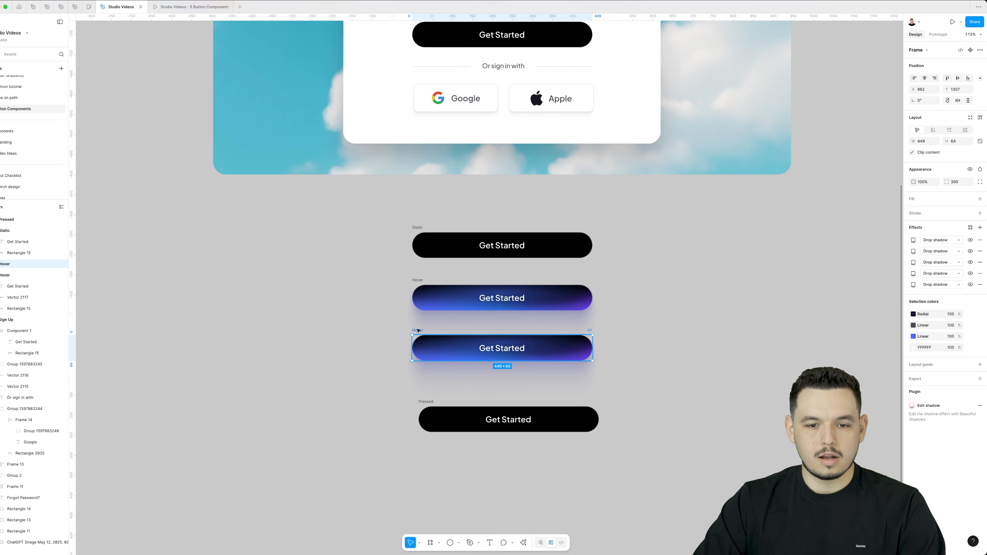
pyautogui.write('Pressed')
pyautogui.click(393, 351)
pyautogui.click(425, 401)
pyautogui.press('BackSpace')
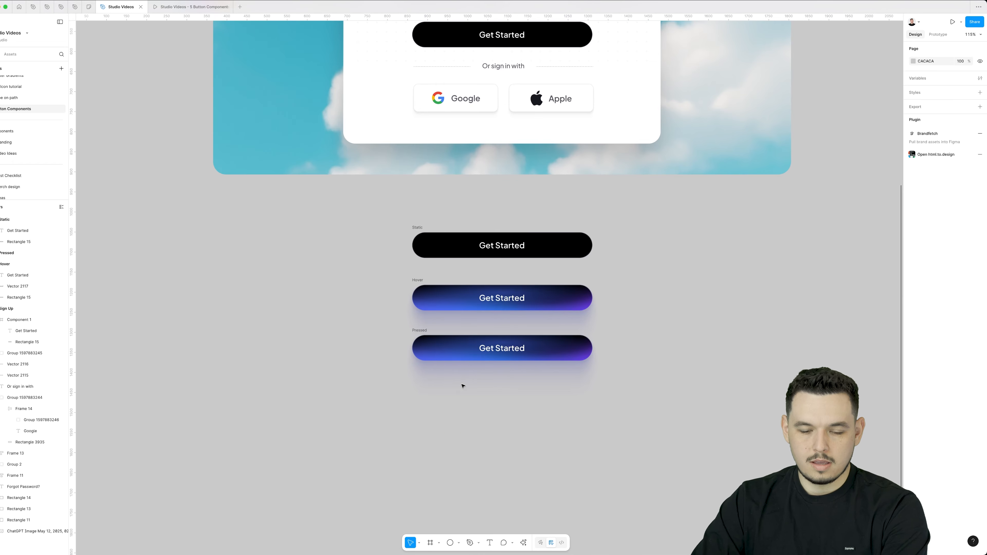
# Step: Darken the Pressed button by lowering its wave fill opacity to 74% and setting the background's inner radial stop to near black
pyautogui.keyDown('super'); pyautogui.click(562, 354); pyautogui.keyUp('super')
pyautogui.moveTo(950, 214); pyautogui.dragTo(931, 210)
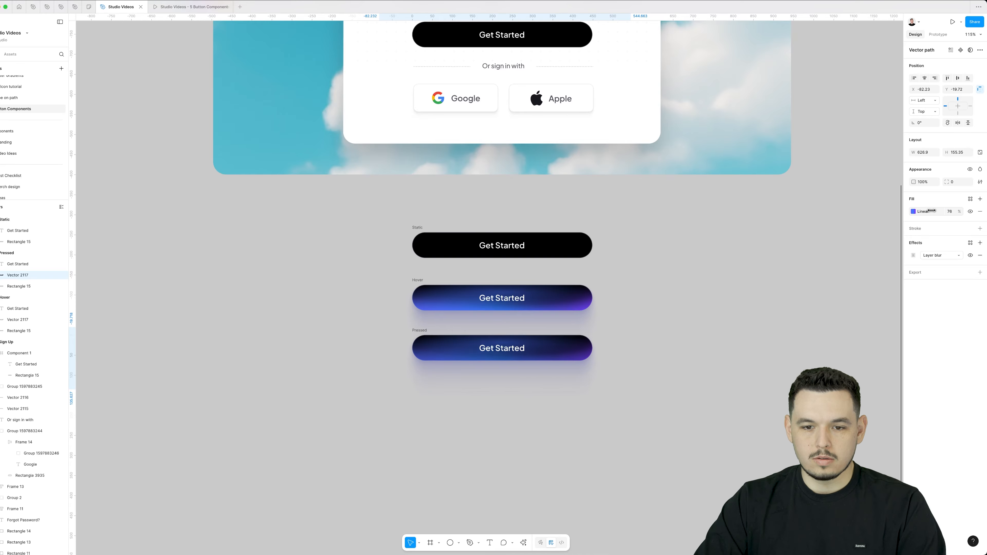
pyautogui.click(564, 346)
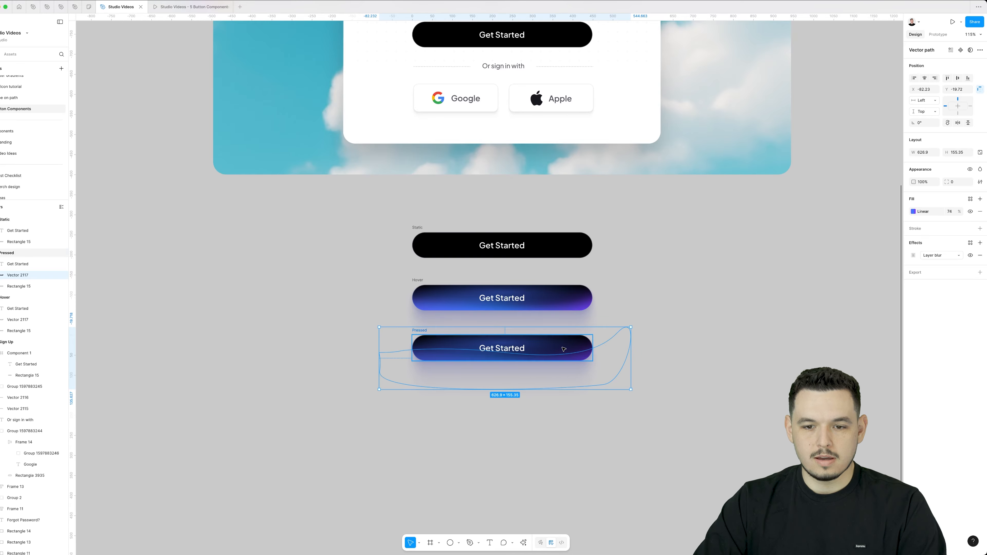
pyautogui.click(913, 212)
pyautogui.click(849, 288)
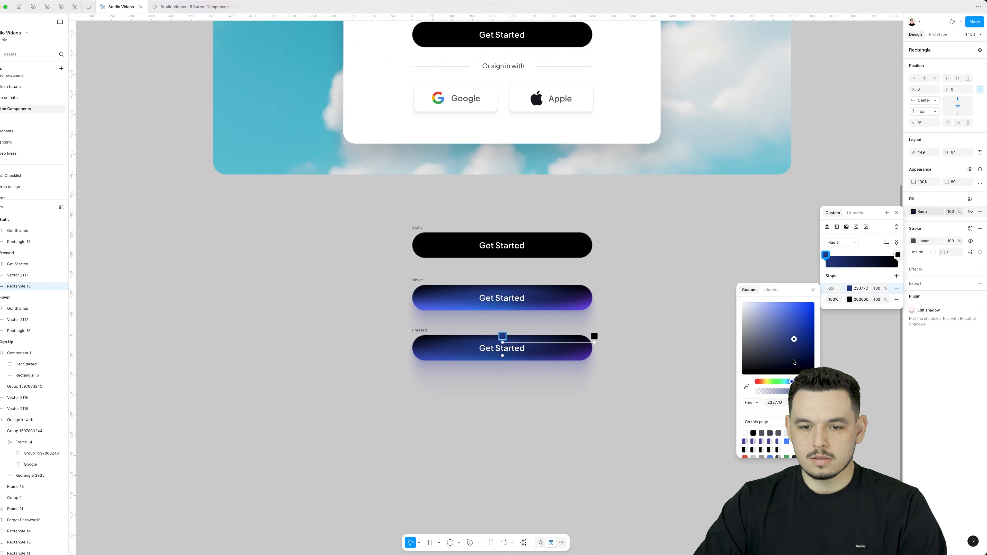
pyautogui.moveTo(794, 362); pyautogui.dragTo(794, 366)
pyautogui.click(684, 390)
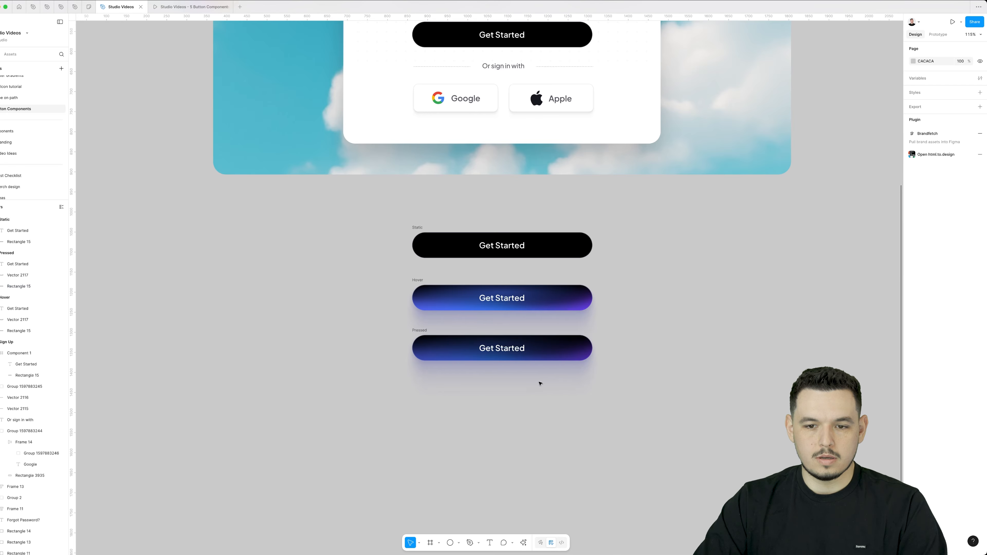
# Step: Lighten the 0% stop of the Hover button's linear stroke gradient to BDBEC5
pyautogui.scroll(5, 427, 350)
pyautogui.click(408, 220)
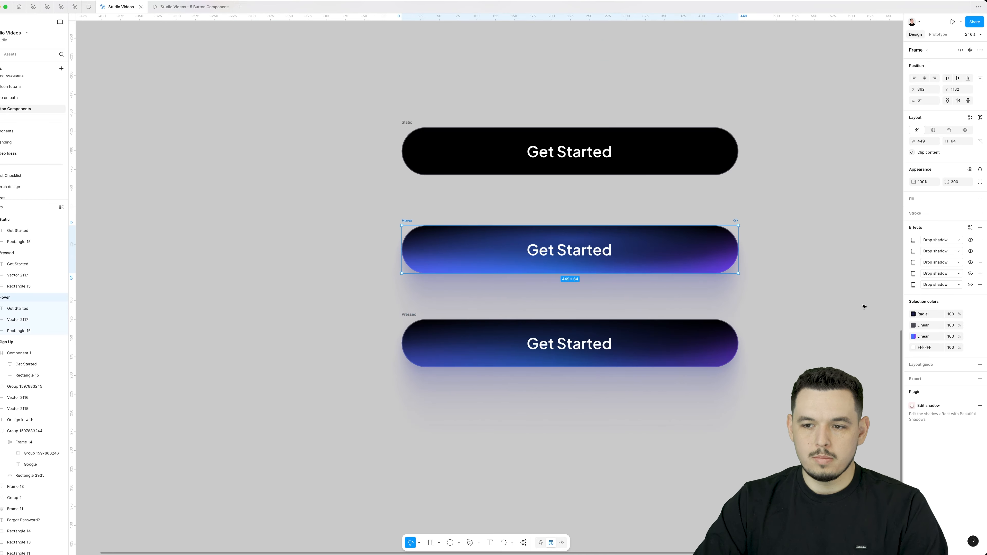
pyautogui.click(635, 238)
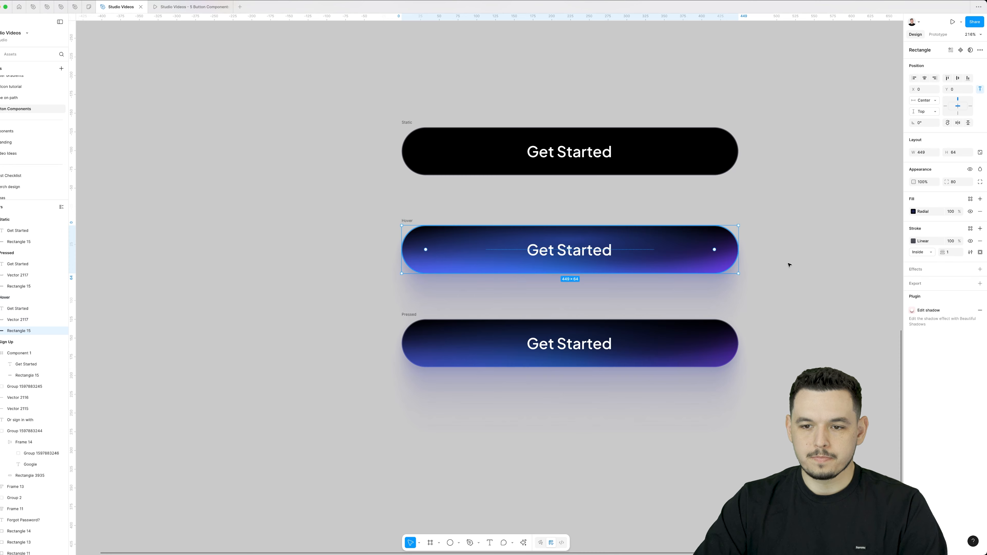
pyautogui.click(913, 241)
pyautogui.scroll(8, 491, 235)
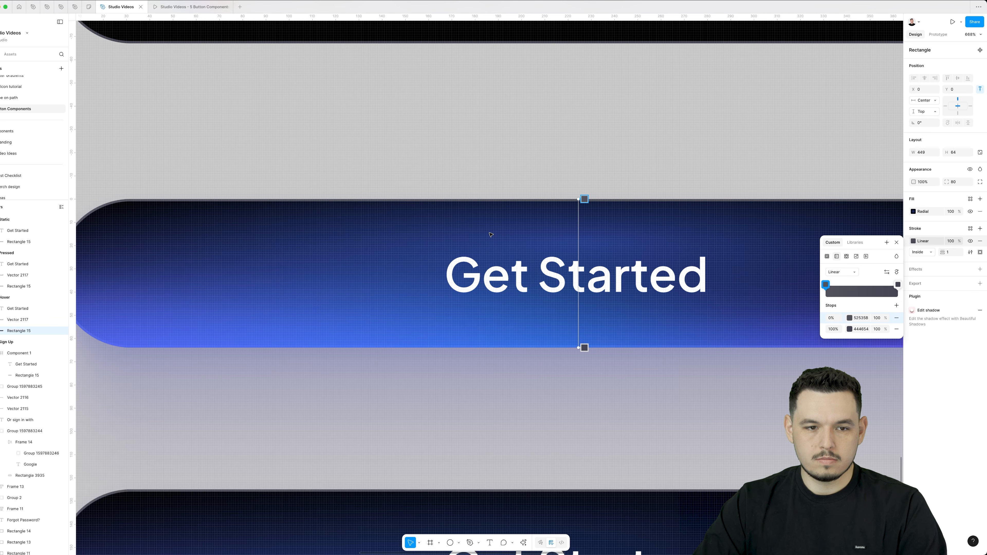
pyautogui.scroll(-4, 491, 235)
pyautogui.click(850, 318)
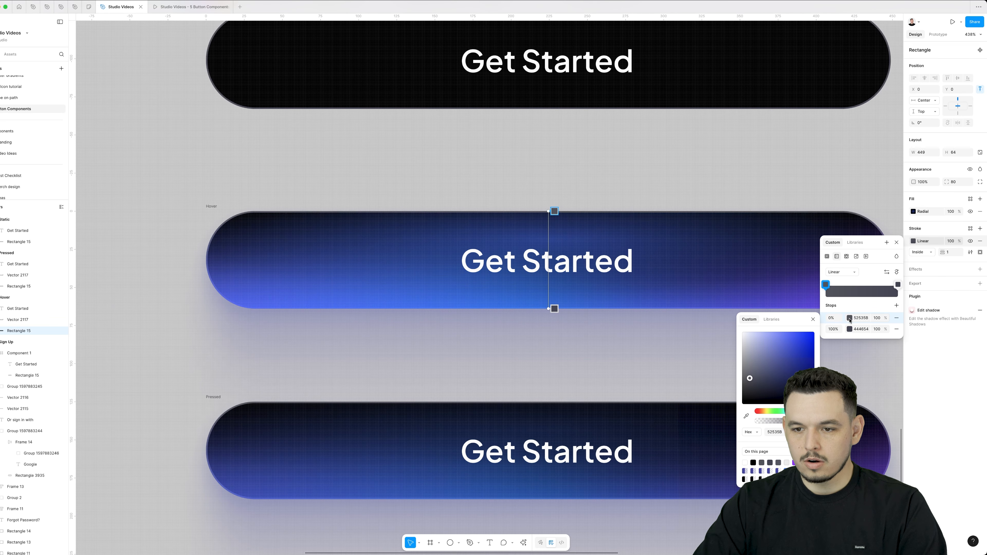
pyautogui.moveTo(747, 365); pyautogui.dragTo(751, 348)
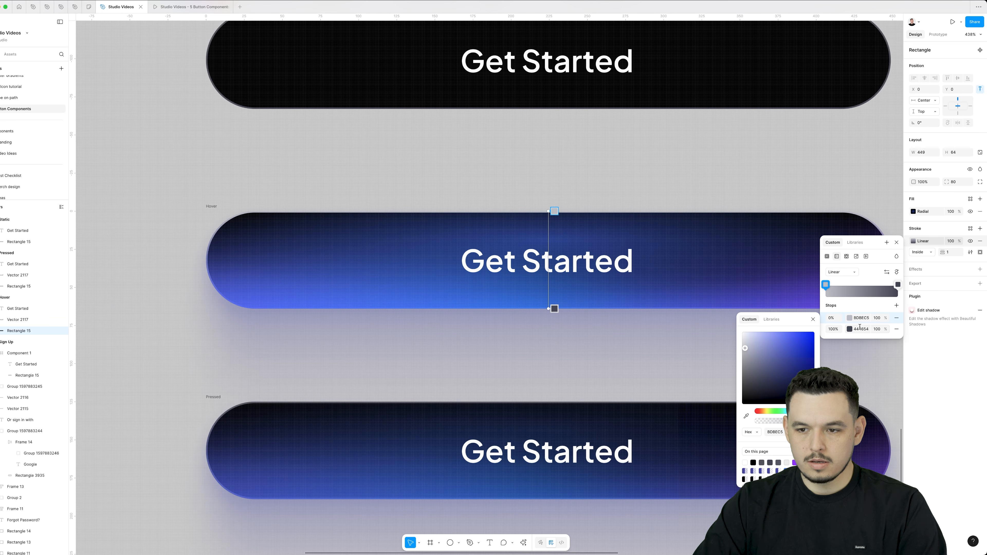
# Step: Copy the color BDBEC5 to the 100% stop of the Hover button's stroke gradient
pyautogui.click(858, 317)
pyautogui.press('super+c')
pyautogui.click(861, 329)
pyautogui.press('super+v')
pyautogui.press('Return')
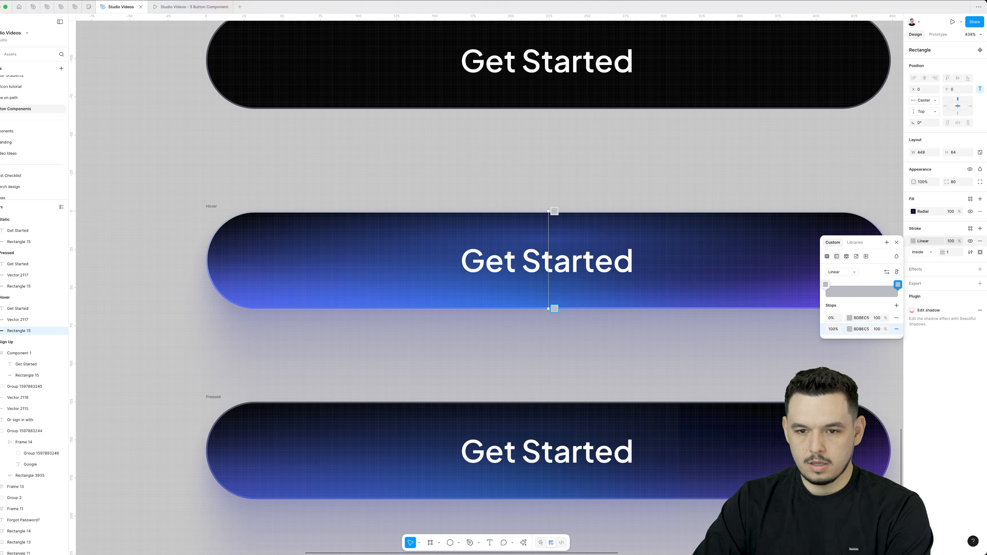
# Step: Set both stops of the Hover button's stroke gradient to white FFFFFF and lower their opacity slightly
pyautogui.click(849, 329)
pyautogui.click(753, 355)
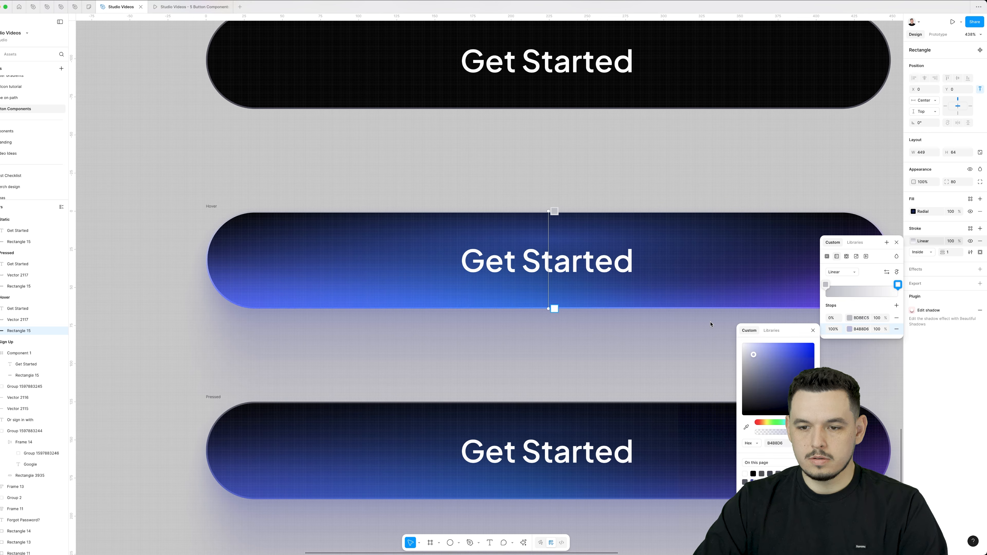
pyautogui.click(850, 319)
pyautogui.moveTo(747, 355); pyautogui.dragTo(720, 307)
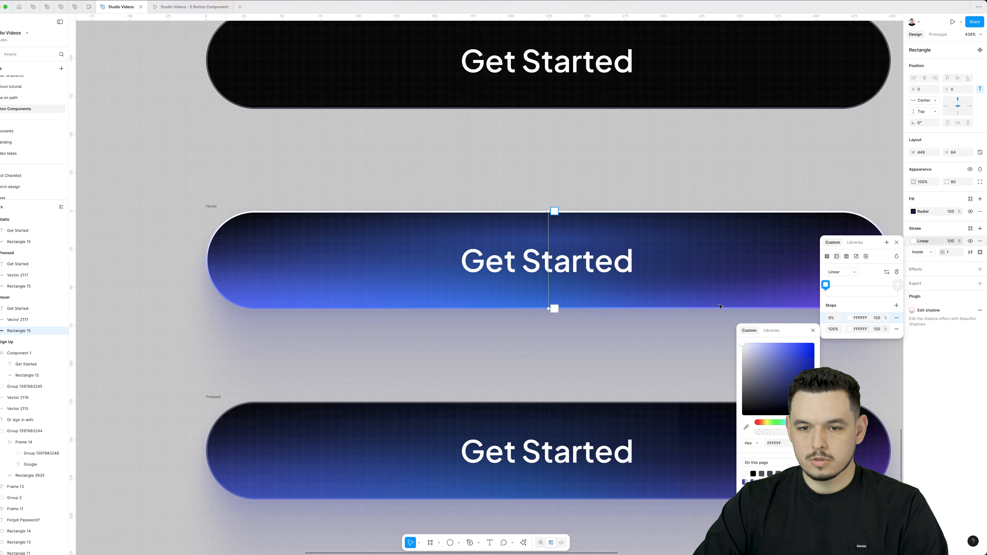
pyautogui.moveTo(879, 329)
pyautogui.mouseDown()
pyautogui.moveTo(852, 329)
pyautogui.moveTo(864, 316)
pyautogui.moveTo(846, 315)
pyautogui.moveTo(872, 312)
pyautogui.mouseUp()
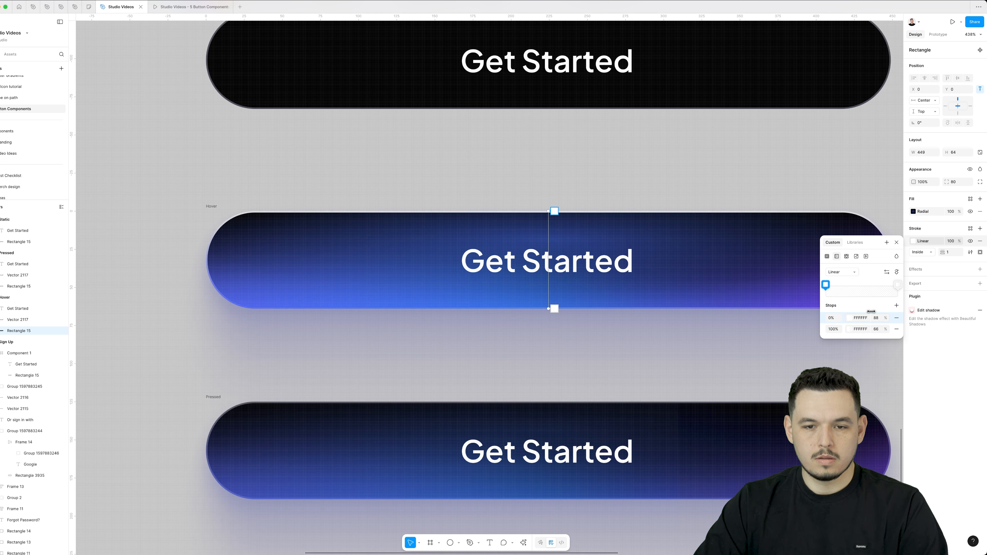
pyautogui.scroll(-5, 542, 315)
pyautogui.press('Escape')
# Step: Combine the Static, Hover and Pressed buttons into one component set
pyautogui.moveTo(425, 223); pyautogui.dragTo(643, 399)
pyautogui.scroll(2, 700, 326)
pyautogui.click(438, 247)
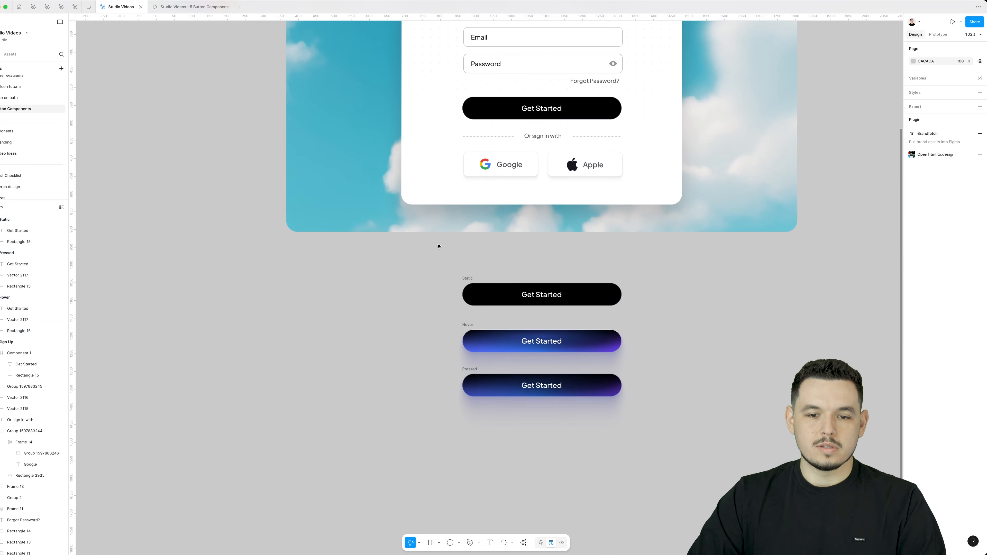
pyautogui.moveTo(432, 257); pyautogui.dragTo(686, 407)
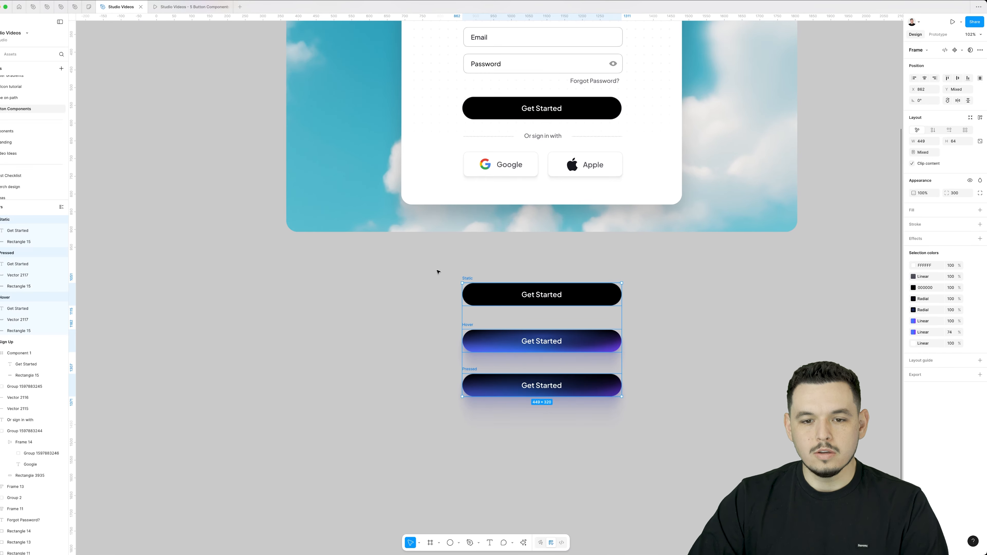
pyautogui.moveTo(426, 258); pyautogui.dragTo(739, 482)
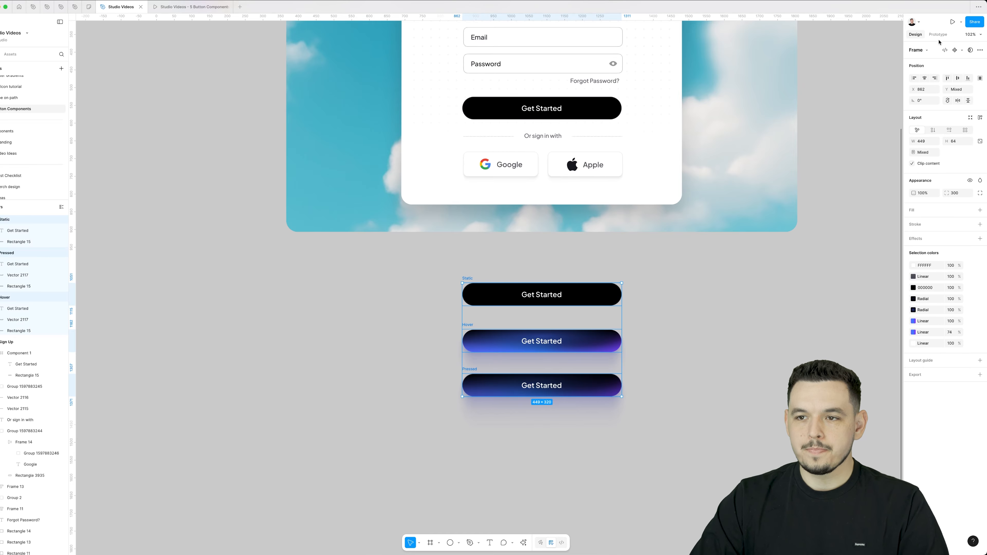
pyautogui.click(961, 51)
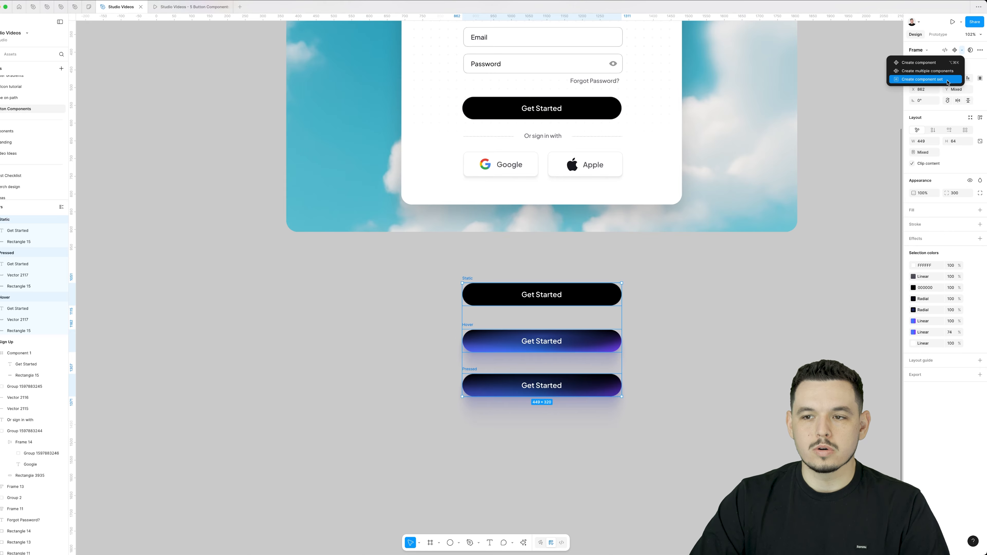
pyautogui.click(939, 80)
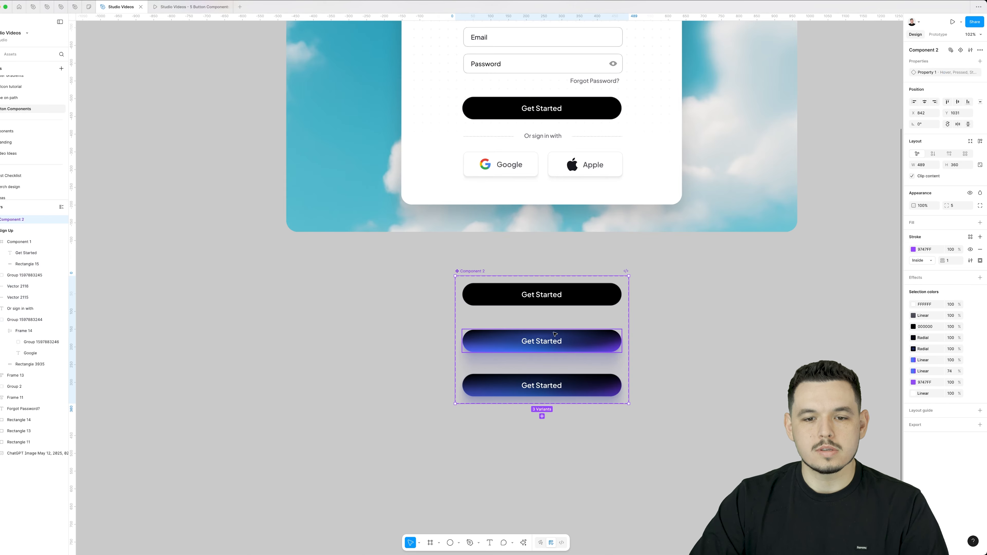
# Step: Rename the component set as Primary CTA
pyautogui.doubleClick(476, 271)
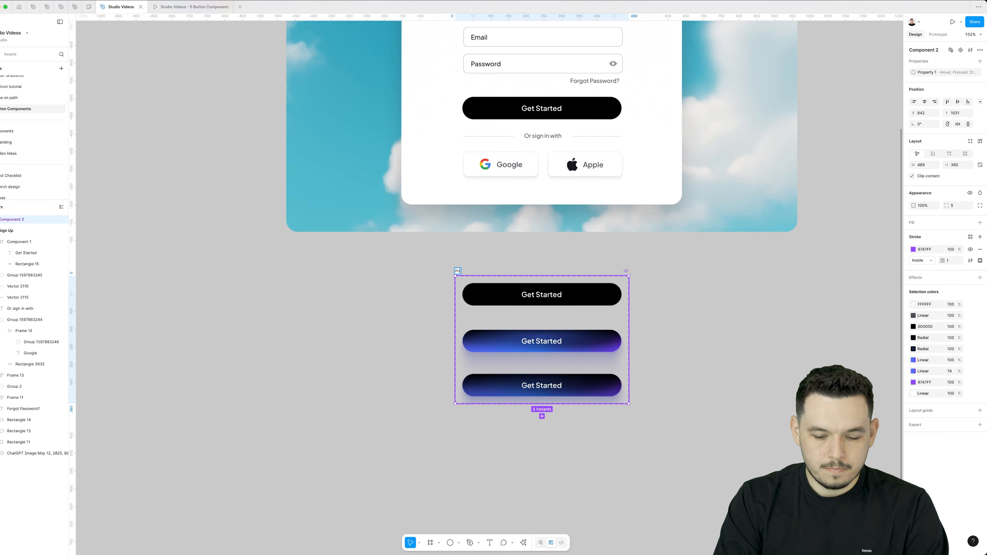
pyautogui.write('Primary CTA')
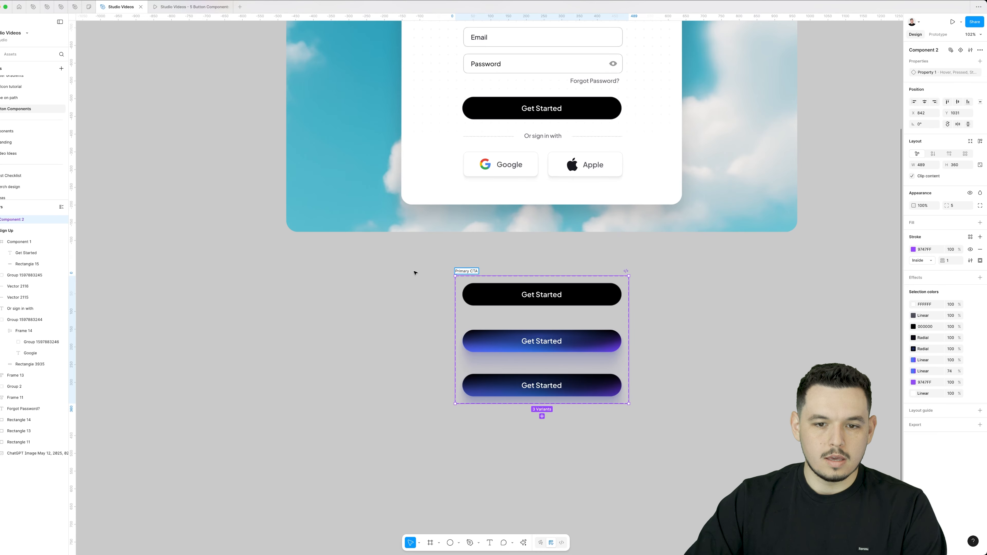
pyautogui.press('Return')
# Step: Check the variant names and property value of each button inside the Primary CTA set
pyautogui.hscroll(3, 408, 294)
pyautogui.click(418, 293)
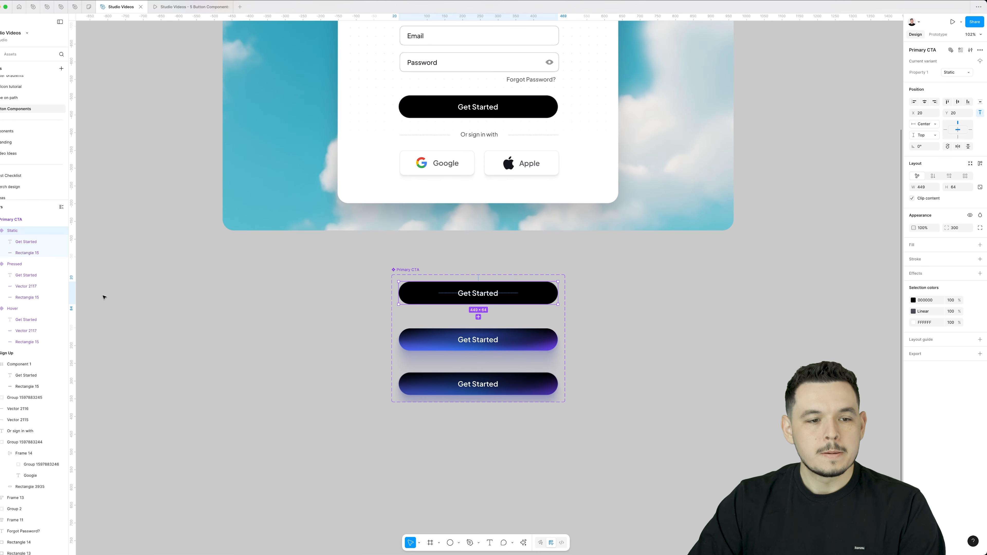
pyautogui.doubleClick(21, 233)
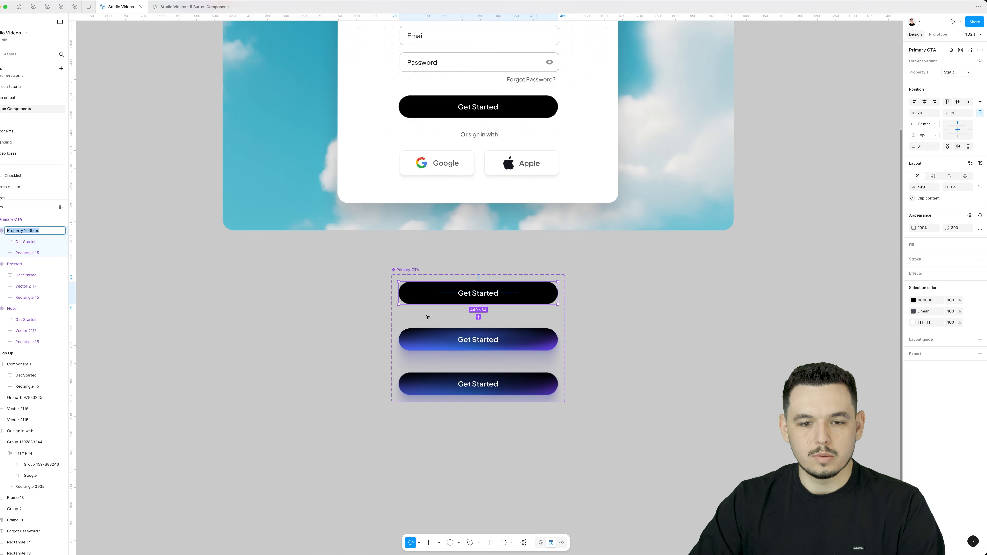
pyautogui.click(433, 337)
pyautogui.click(439, 385)
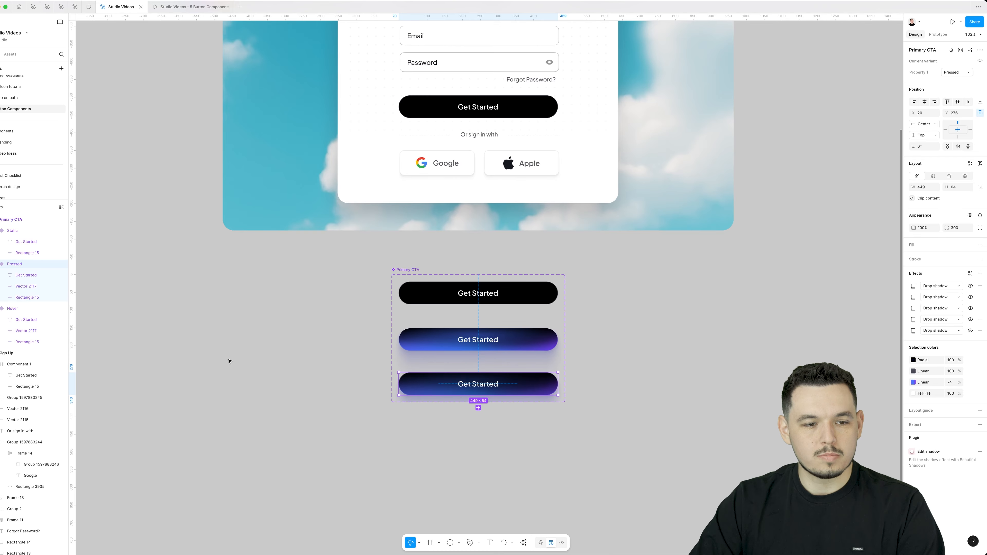
# Step: Place an instance of the Static variant to the right of the Primary CTA component set
pyautogui.click(473, 301)
pyautogui.moveTo(496, 294); pyautogui.dragTo(698, 294)
pyautogui.hscroll(5, 814, 188)
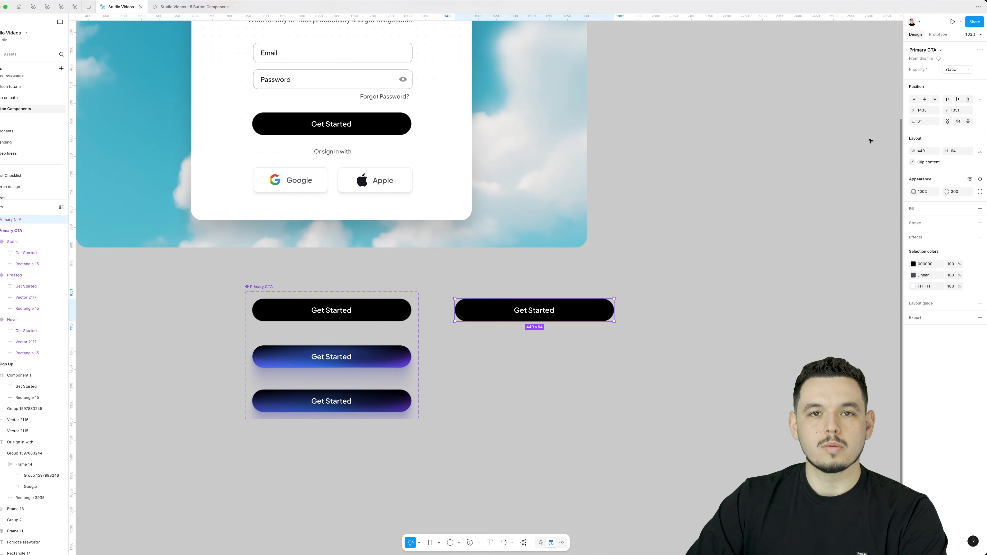
# Step: Test the new button instance by switching it between the Hover and Pressed variants, and return it to Static
pyautogui.click(956, 70)
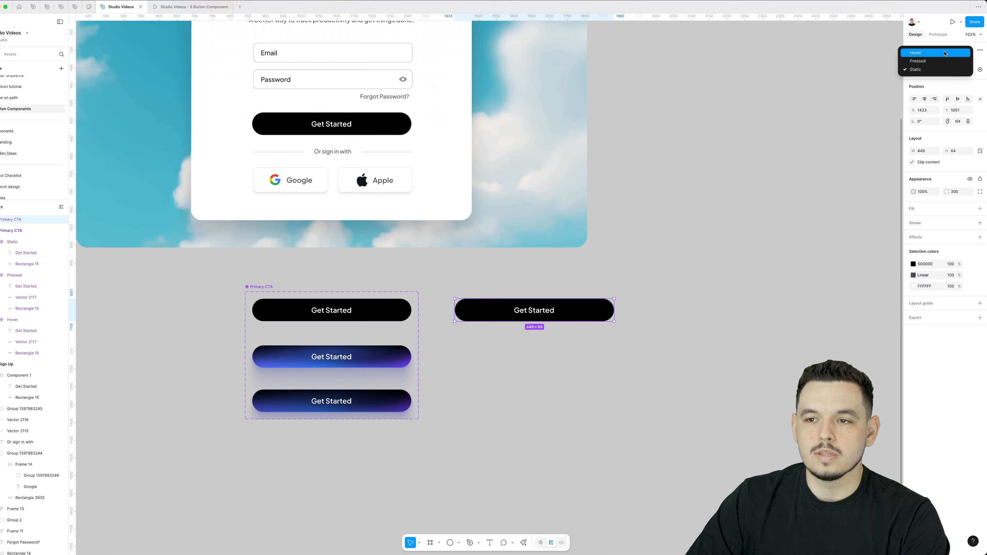
pyautogui.click(956, 53)
pyautogui.click(955, 69)
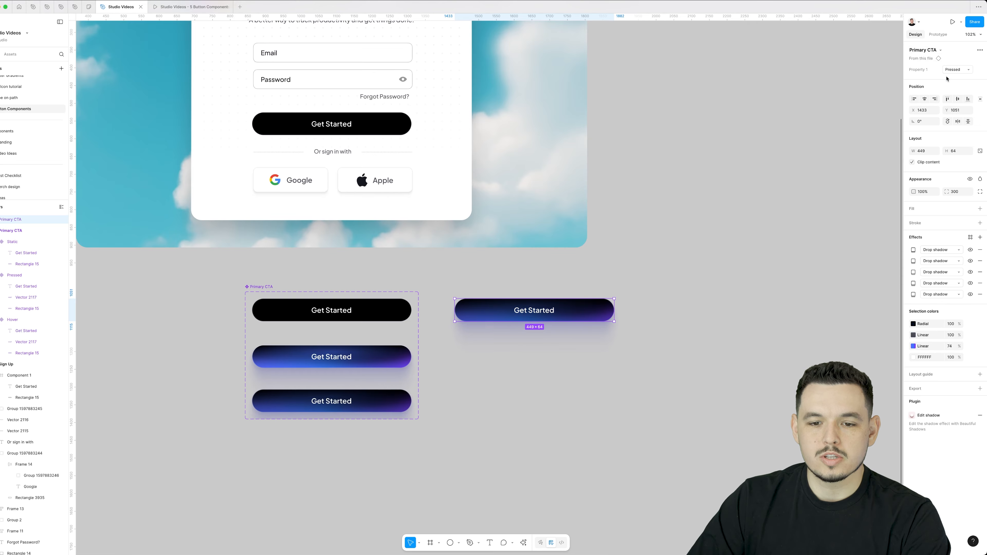
pyautogui.click(932, 69)
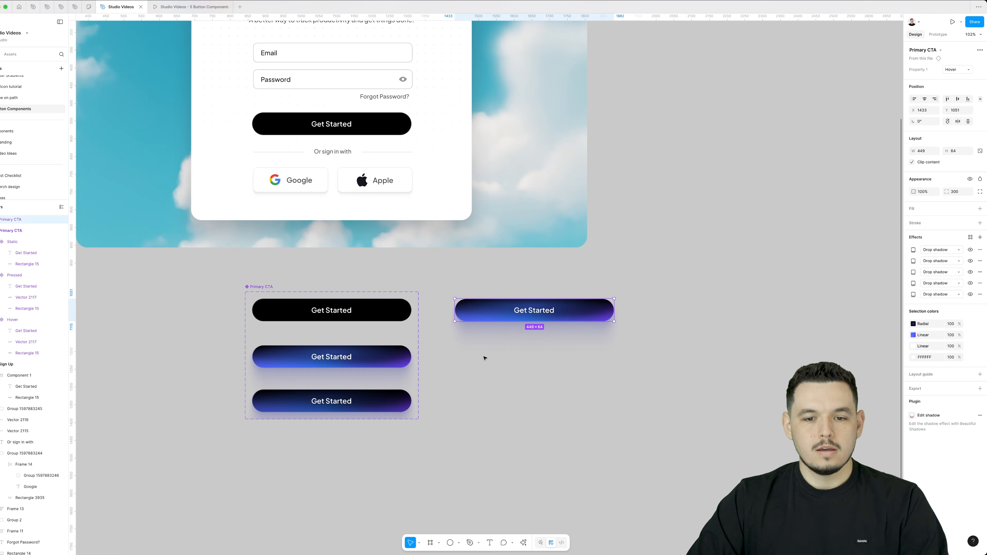
pyautogui.hscroll(-5, 485, 359)
pyautogui.scroll(4, 600, 375)
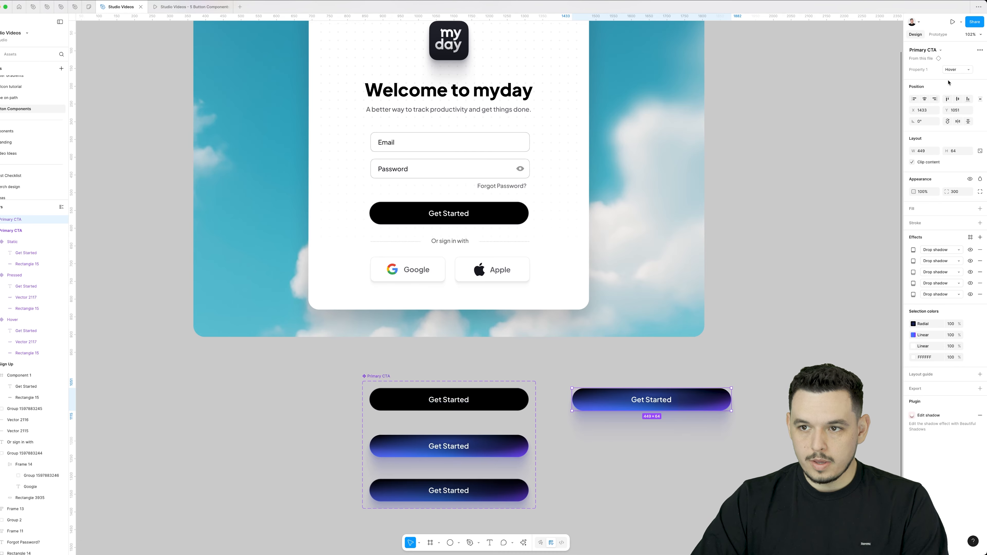
pyautogui.click(956, 69)
pyautogui.click(940, 89)
pyautogui.click(799, 343)
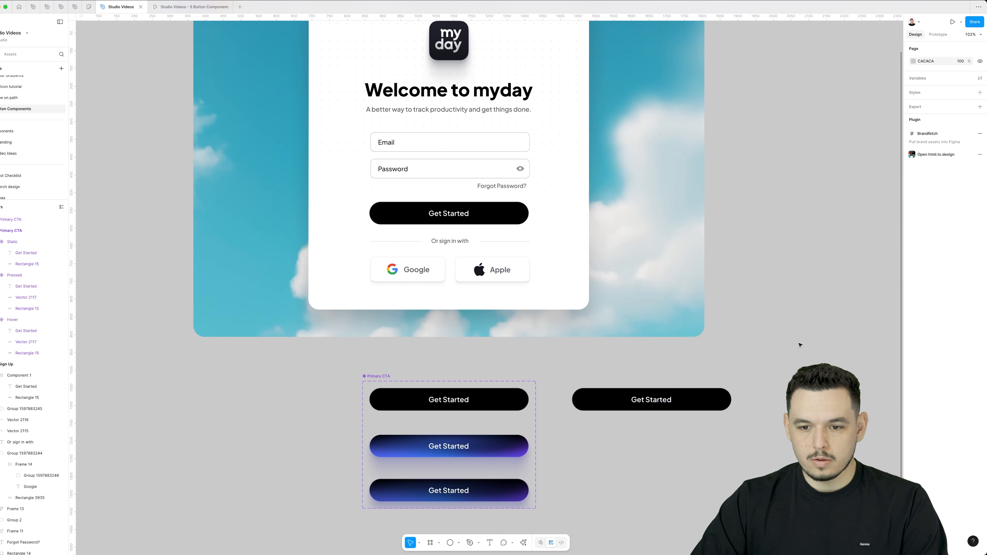
# Step: Move the Static instance onto the sign-up card and align it to the left and top edges of the original Get Started button
pyautogui.click(659, 405)
pyautogui.moveTo(659, 404); pyautogui.dragTo(459, 244)
pyautogui.keyDown('shift'); pyautogui.click(454, 218); pyautogui.keyUp('shift')
pyautogui.hotkey('alt', 'a')
pyautogui.hotkey('alt', 'w')
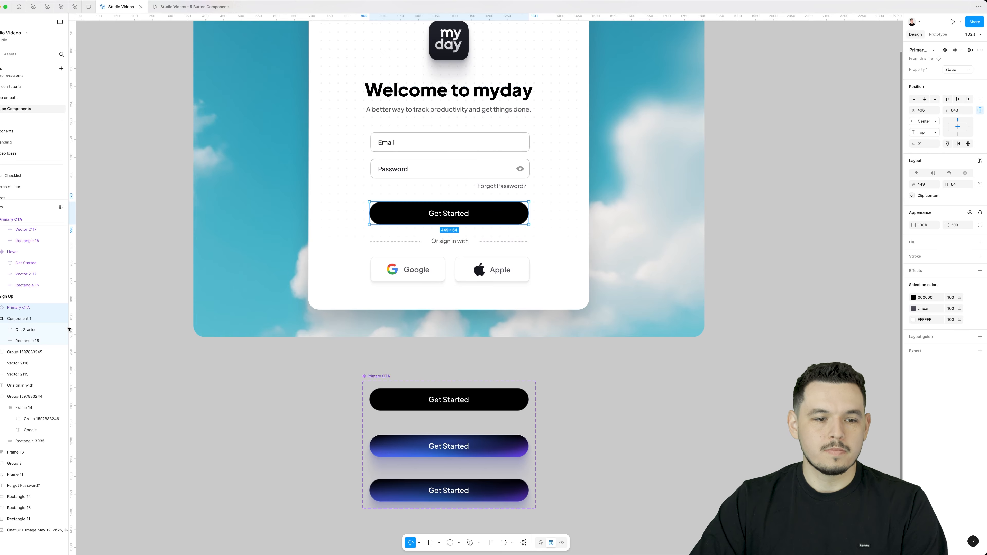
# Step: Delete the original Component 1 button underneath the new Primary CTA instance in the Sign Up frame
pyautogui.hotkey('ctrl', 'alt', 'g')
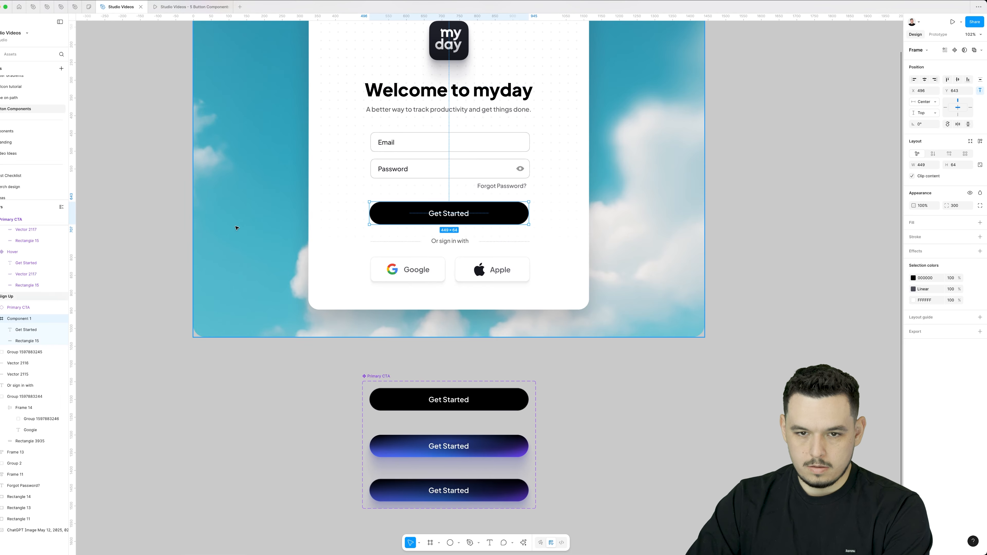
pyautogui.hotkey('ctrl', 'z')
pyautogui.scroll(3, 739, 117)
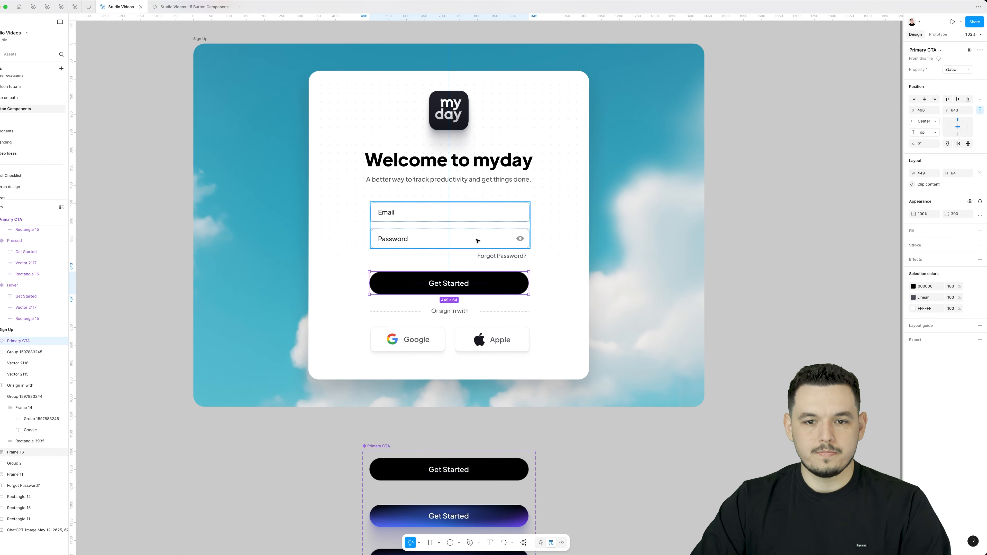
# Step: Add a prototype interaction with a While hovering trigger to the Get Started button on the sign-up card
pyautogui.click(941, 35)
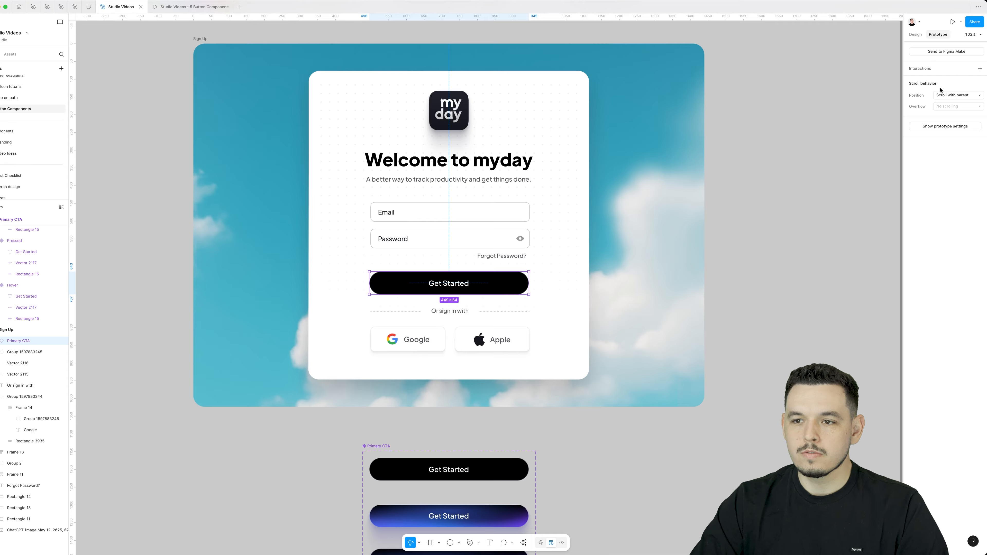
pyautogui.moveTo(466, 291)
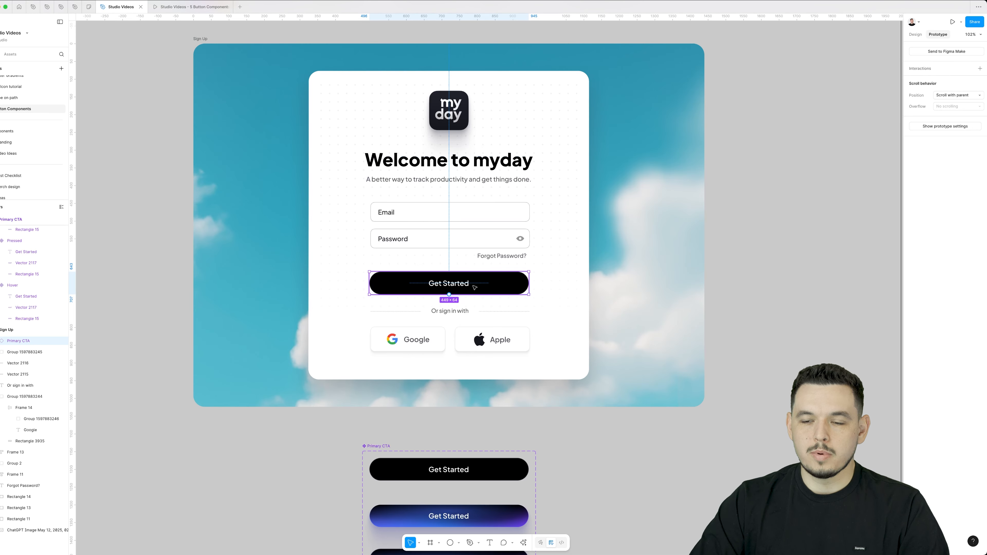
pyautogui.click(979, 68)
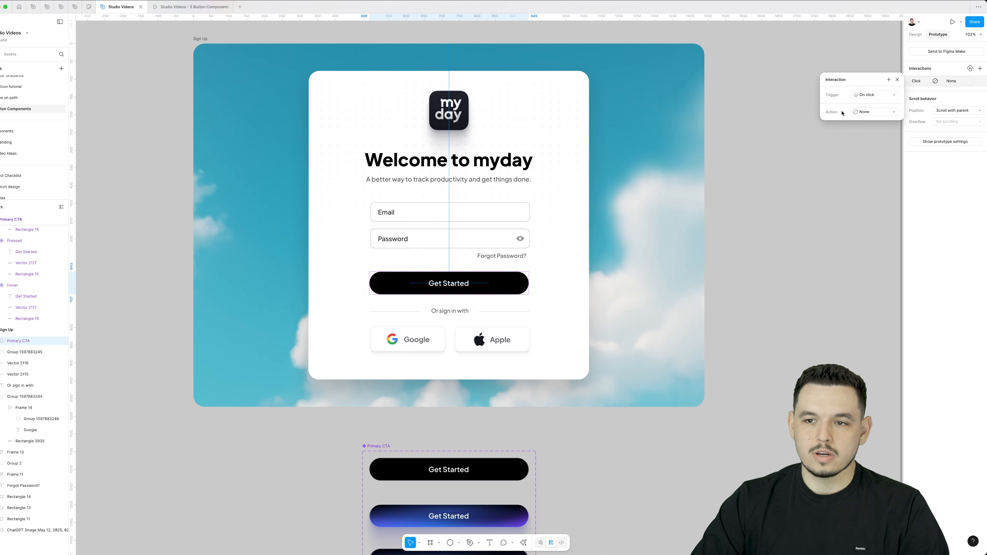
pyautogui.click(872, 95)
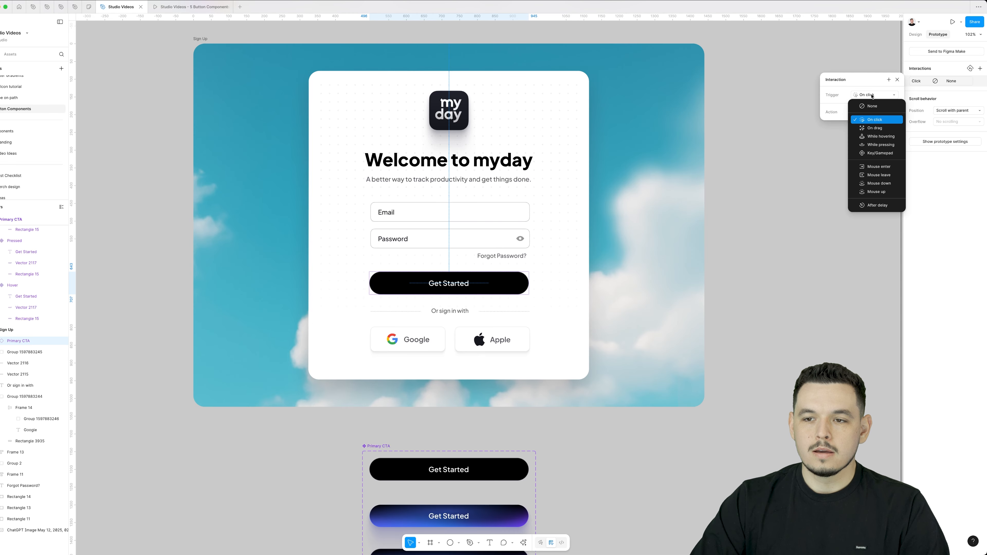
pyautogui.click(886, 138)
# Step: Make the hover interaction change the button to the Hover variant with a Smart animate transition
pyautogui.click(872, 113)
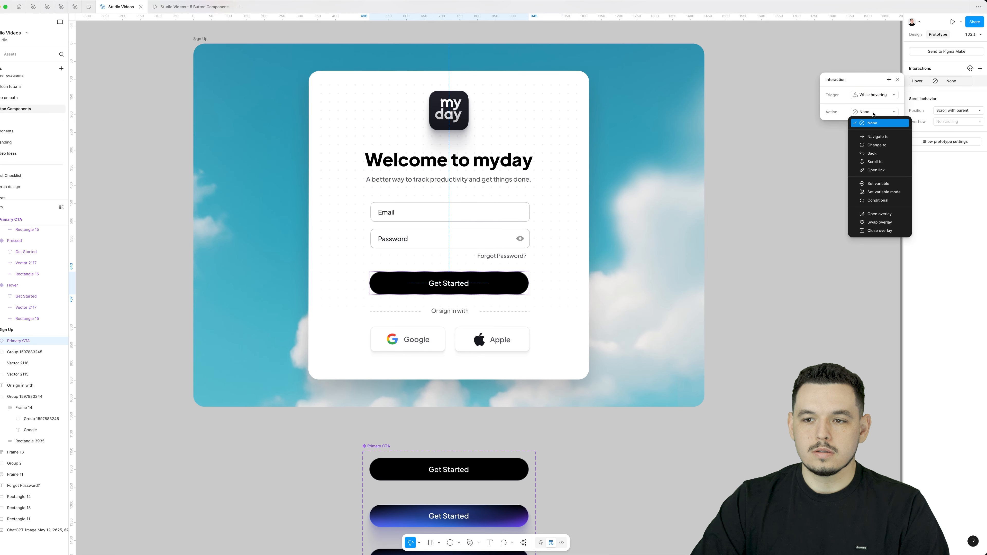
pyautogui.click(870, 124)
pyautogui.click(869, 124)
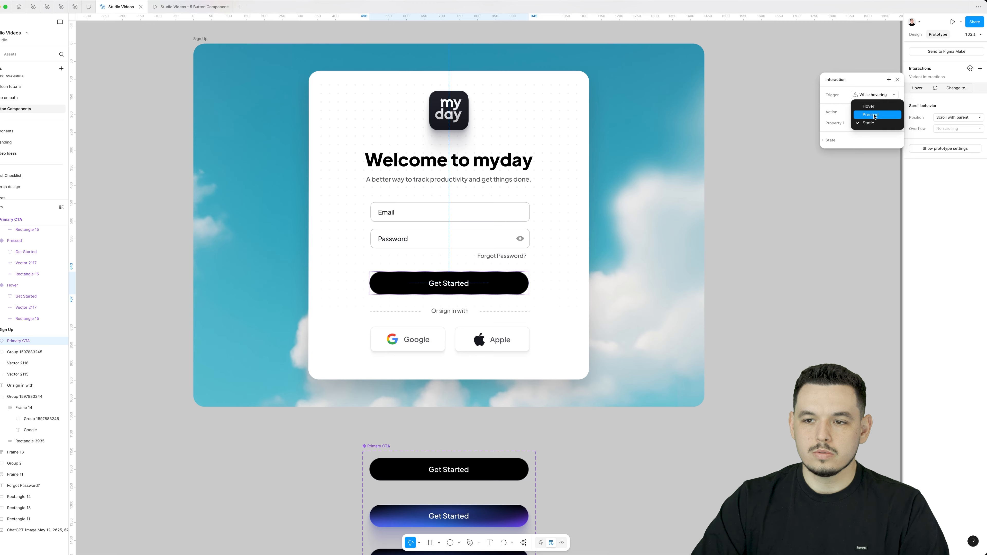
pyautogui.click(879, 106)
pyautogui.click(876, 136)
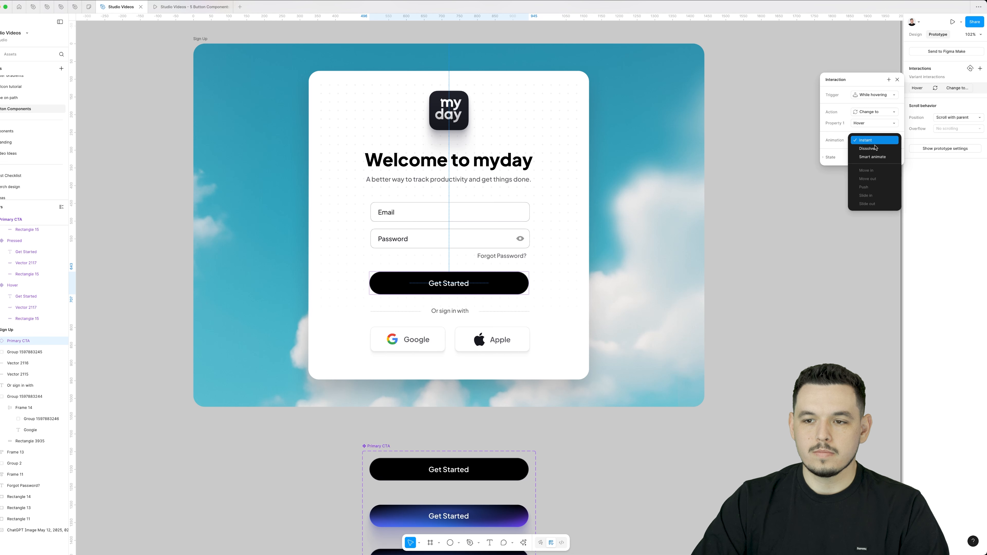
pyautogui.click(875, 161)
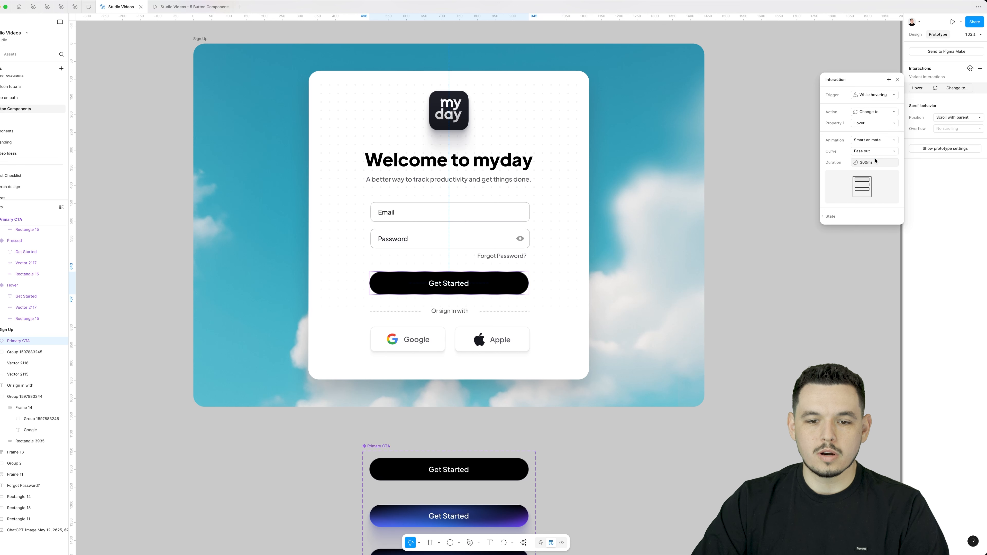
# Step: Preview the Sign Up frame as a prototype to test the Get Started button's hover effect
pyautogui.click(179, 91)
pyautogui.click(200, 38)
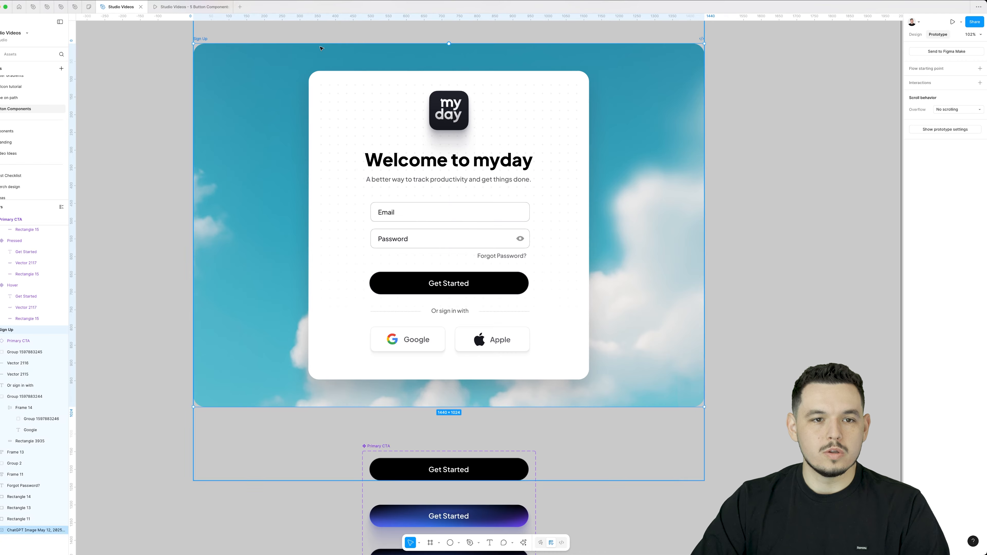
pyautogui.click(952, 22)
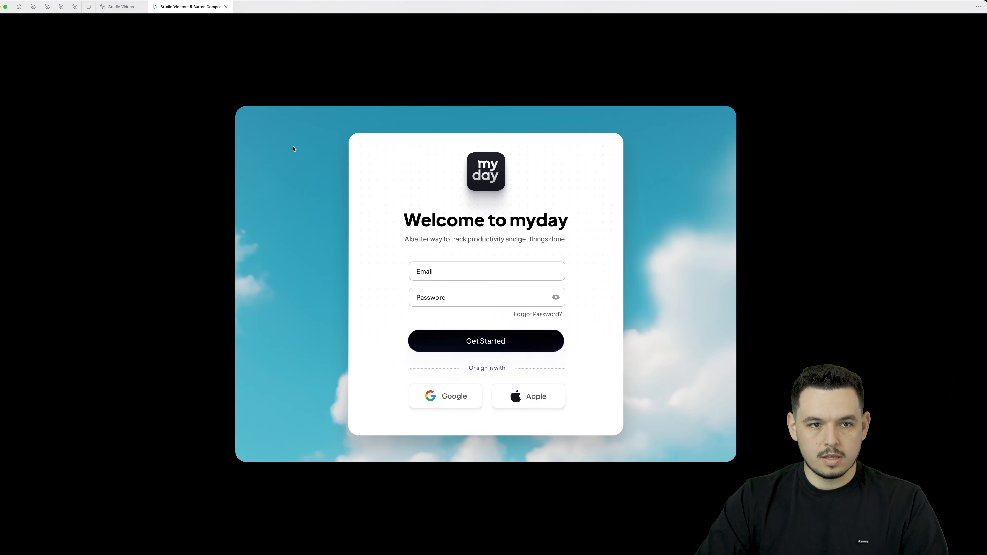
# Step: Add an On click interaction to the sign-up card's Get Started button that changes it to the Pressed variant with Smart animate
pyautogui.click(121, 7)
pyautogui.click(505, 283)
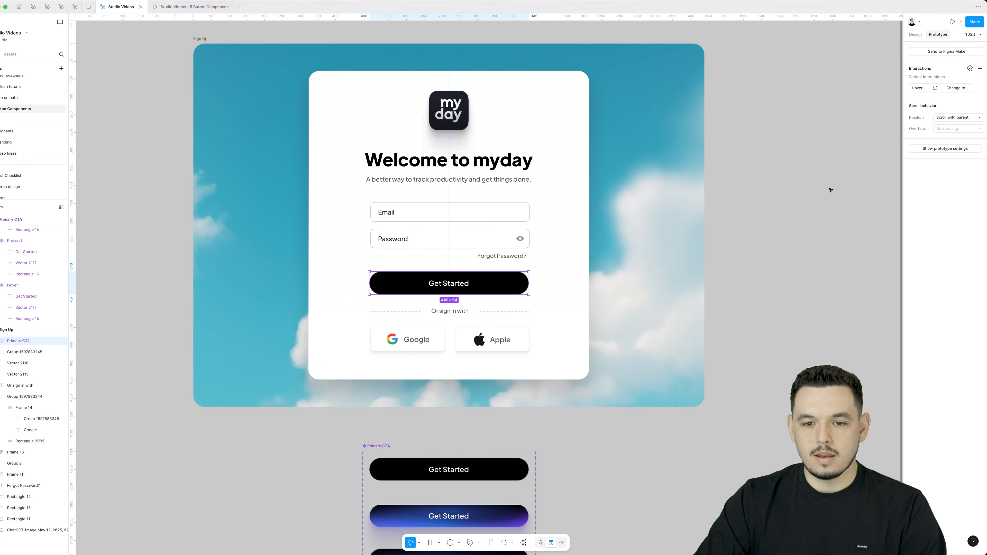
pyautogui.click(979, 69)
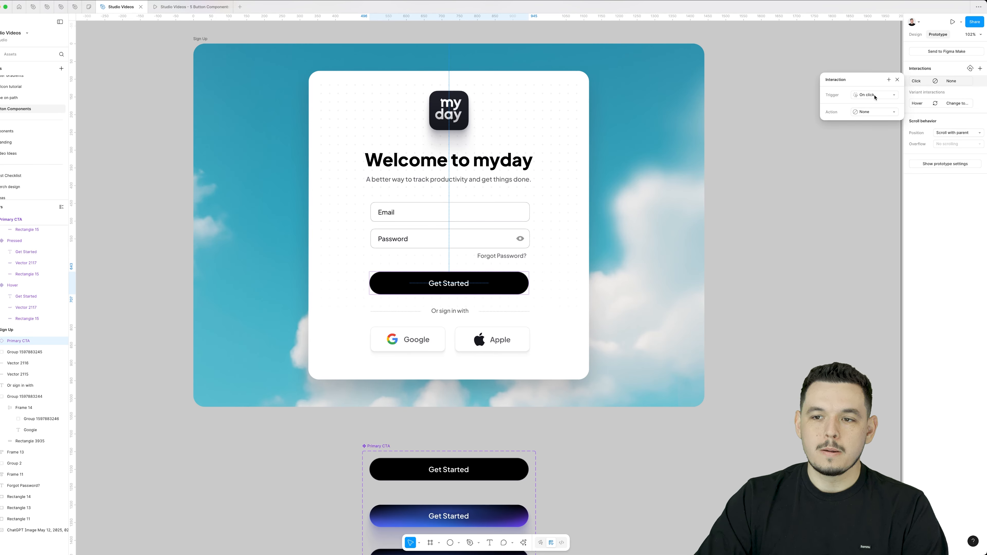
pyautogui.click(874, 111)
pyautogui.click(875, 140)
pyautogui.click(870, 123)
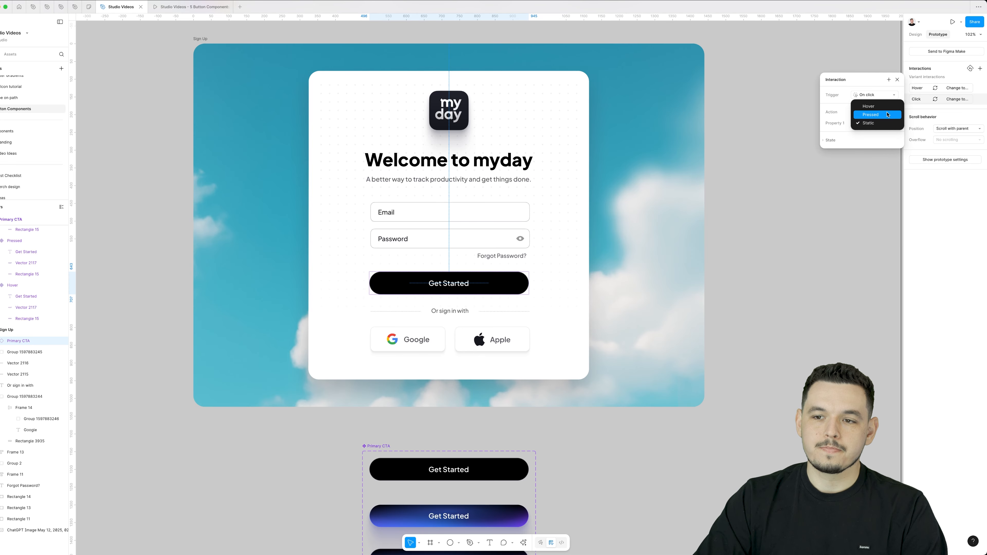
pyautogui.click(882, 115)
pyautogui.click(875, 140)
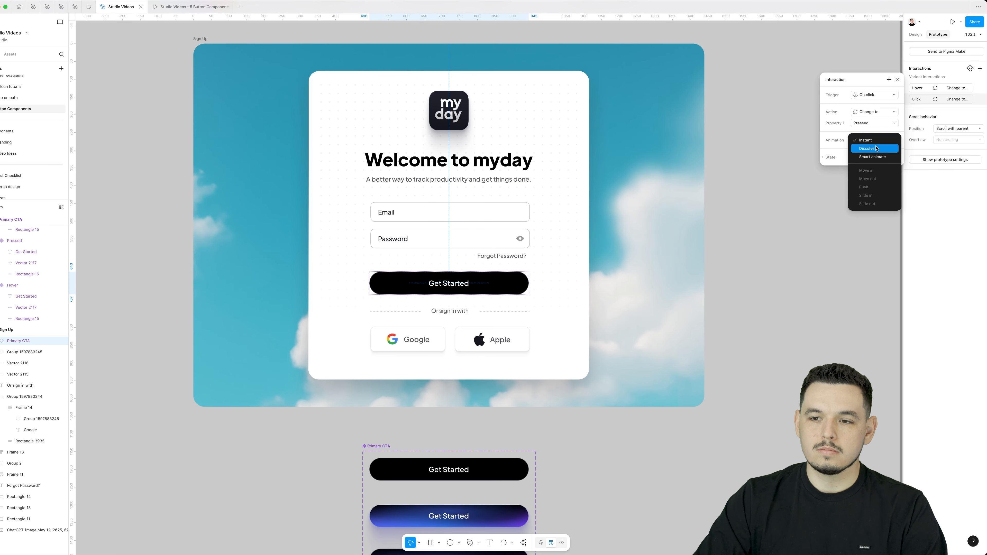
pyautogui.click(877, 157)
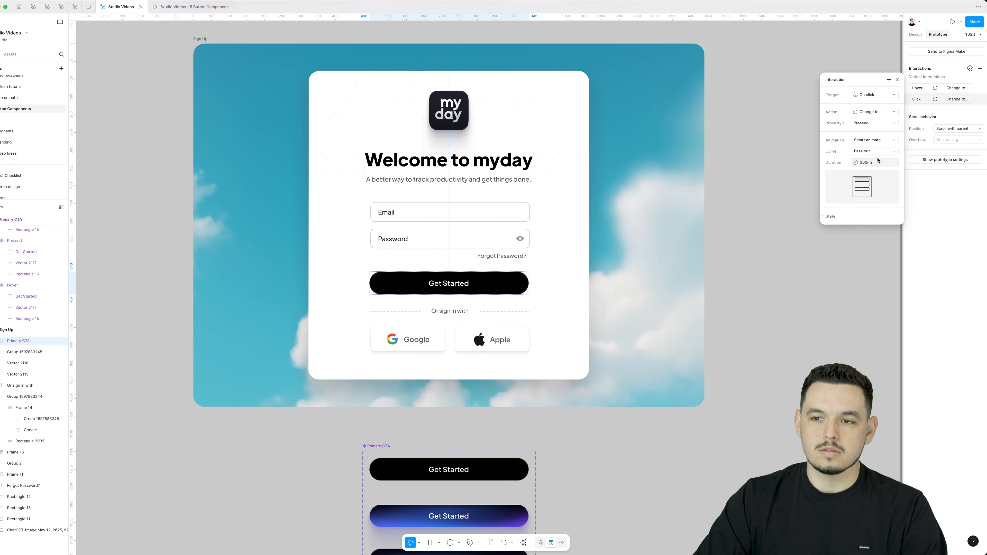
# Step: Preview the Sign Up frame again, reload the prototype, and test the Get Started button's hover and click behaviour
pyautogui.click(764, 159)
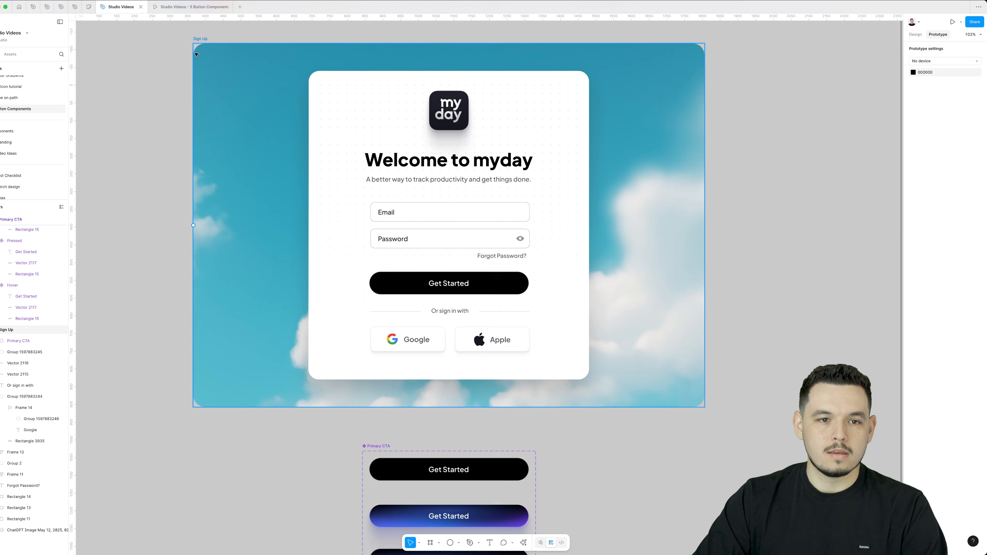
pyautogui.click(199, 38)
pyautogui.click(952, 21)
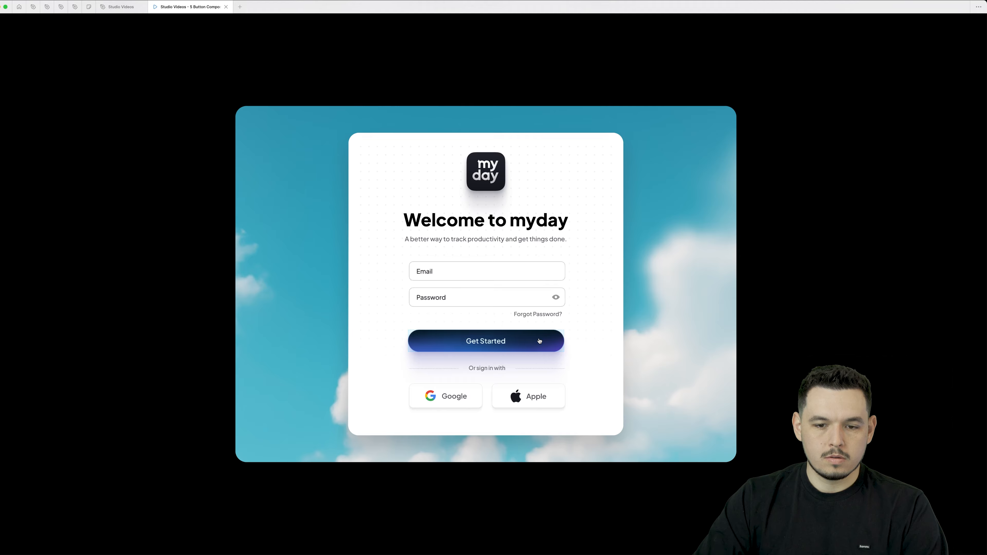
pyautogui.rightClick(194, 7)
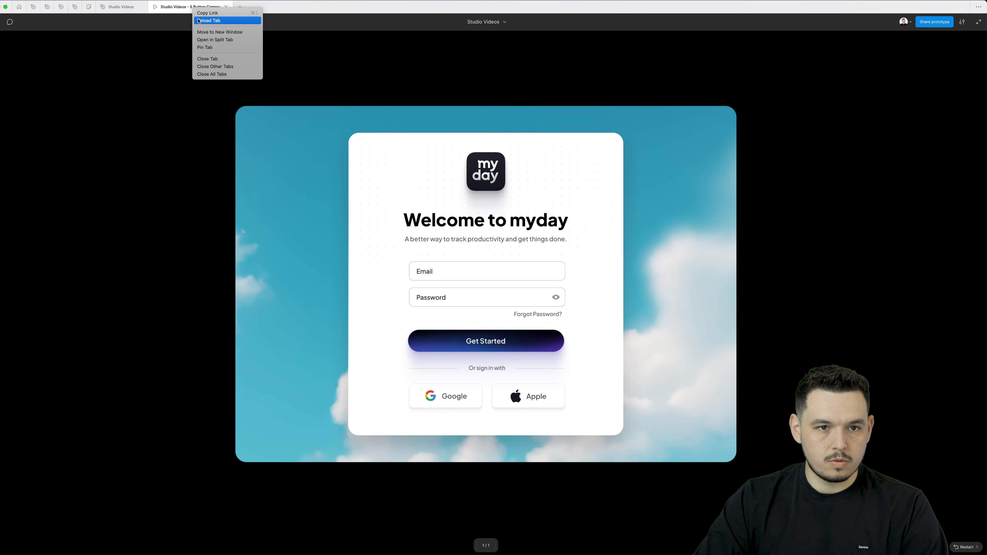
pyautogui.click(218, 21)
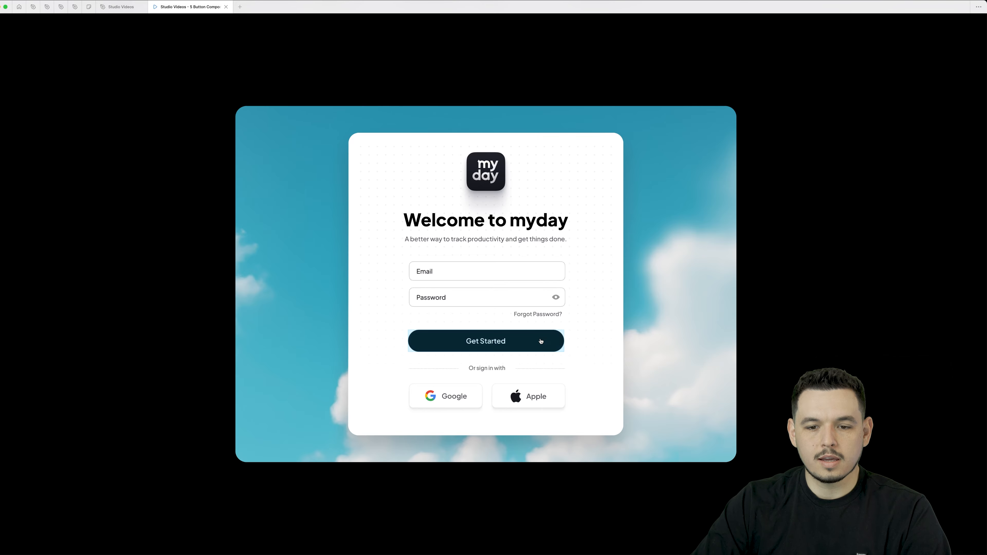
# Step: Move the Click interaction above the Hover interaction in the sign-up Get Started button's interaction order
pyautogui.click(134, 8)
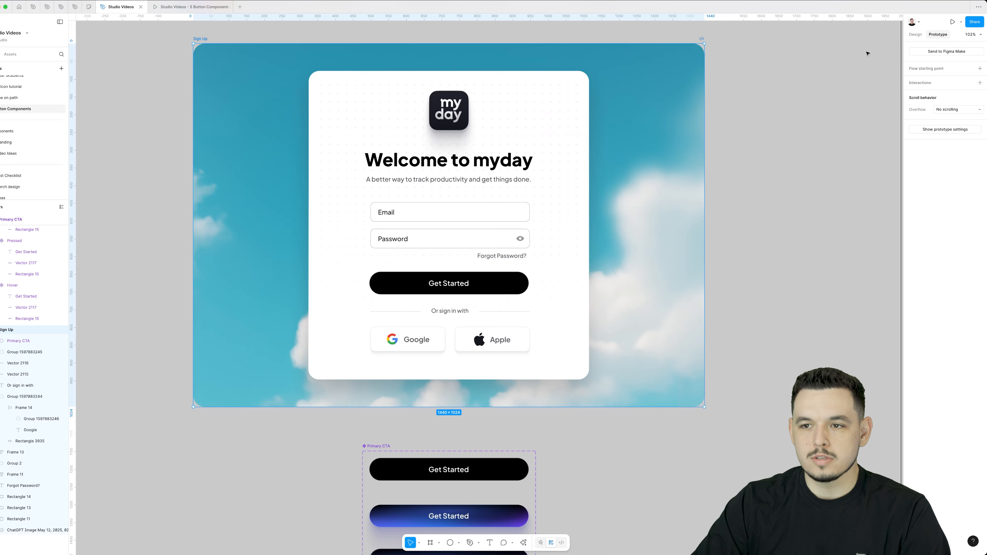
pyautogui.click(454, 282)
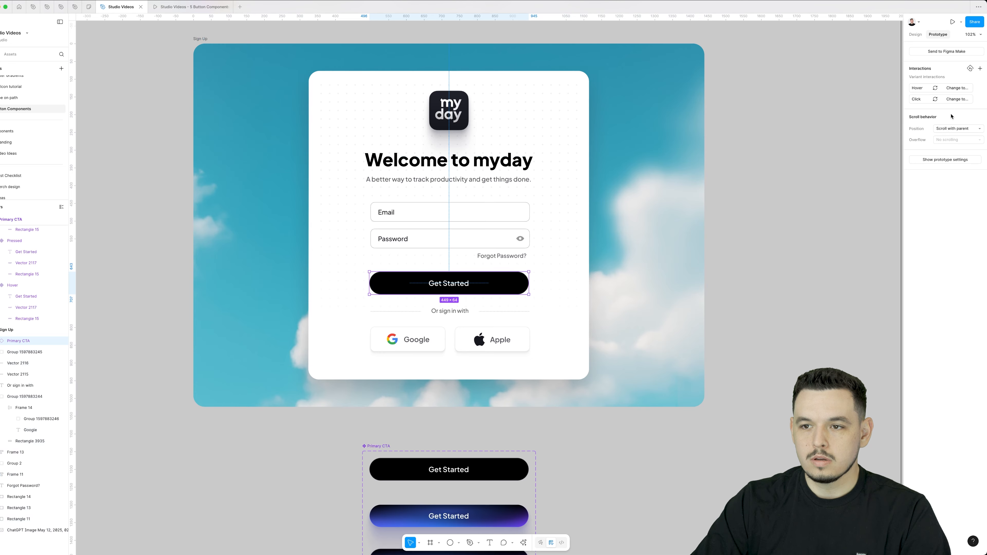
pyautogui.moveTo(907, 96); pyautogui.dragTo(907, 83)
# Step: Reload the prototype preview and test the Get Started button with the reordered interactions
pyautogui.click(190, 8)
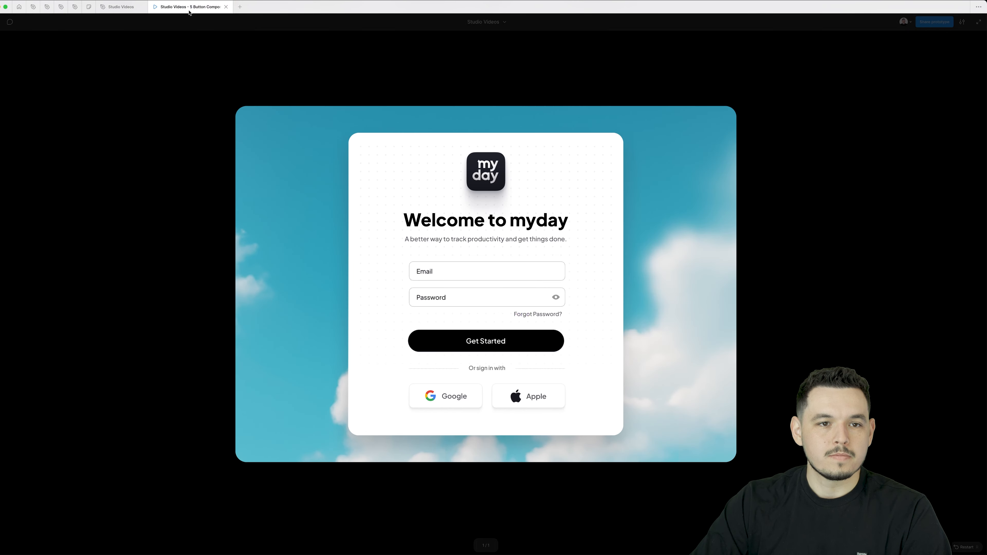
pyautogui.rightClick(192, 7)
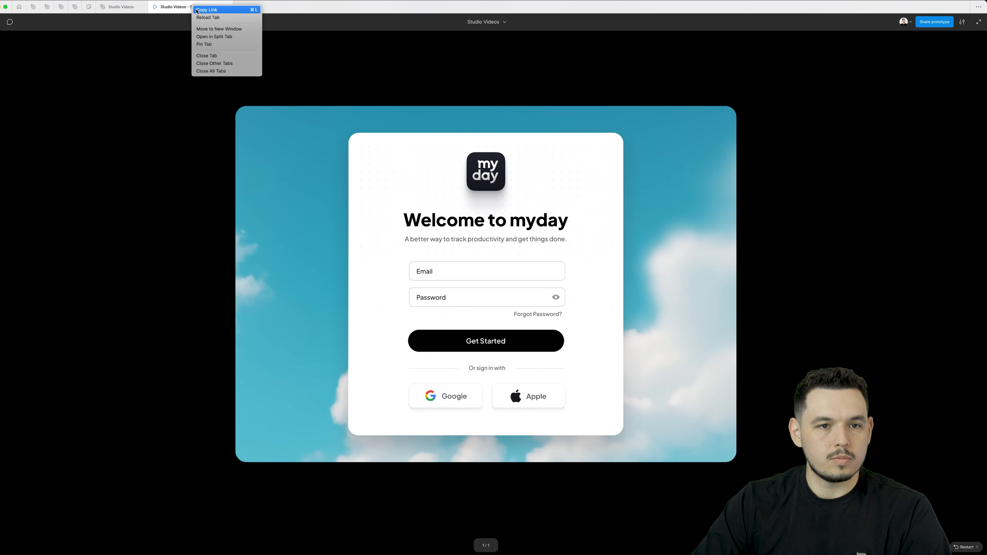
pyautogui.click(213, 18)
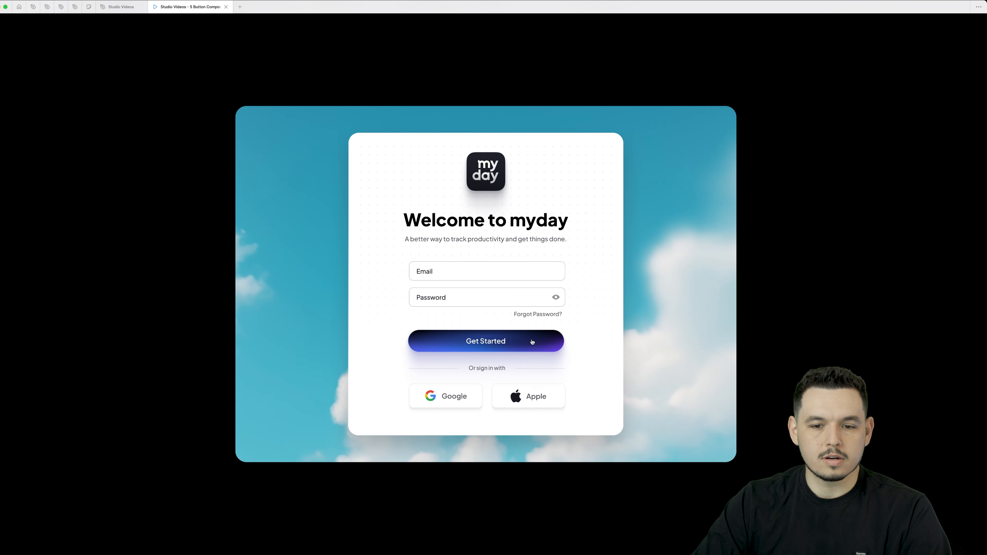
# Step: Change the trigger of the button's Pressed interaction to While pressing and test it in the prototype preview
pyautogui.click(118, 7)
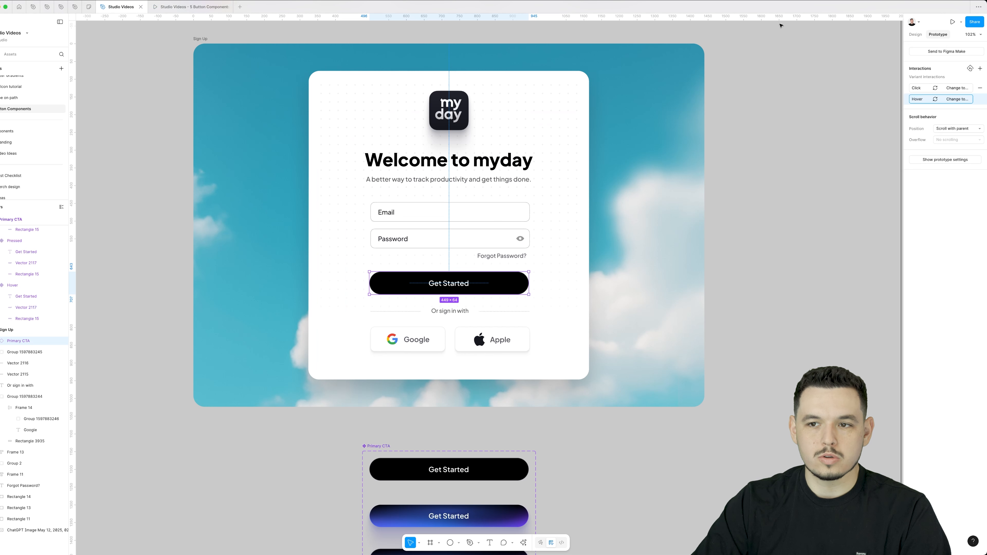
pyautogui.click(957, 89)
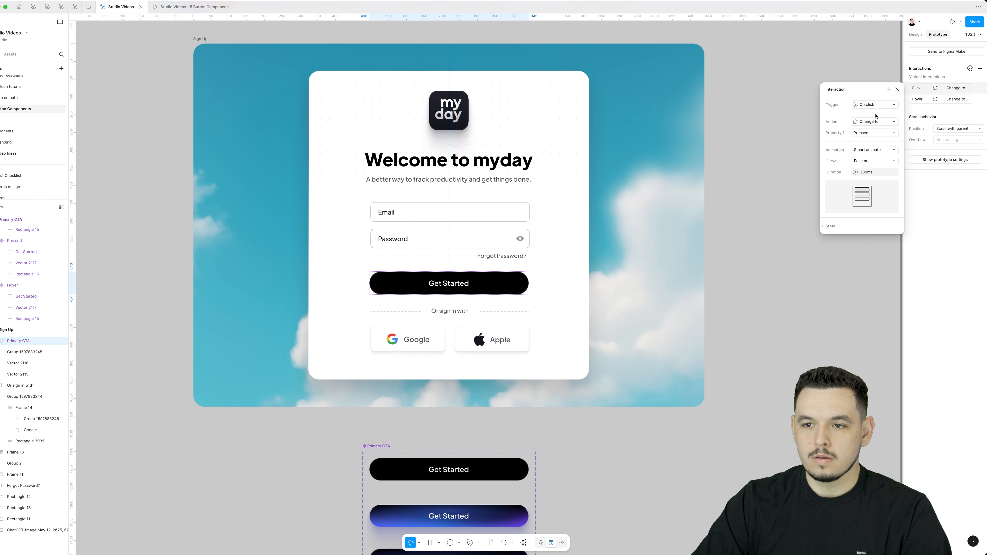
pyautogui.click(869, 105)
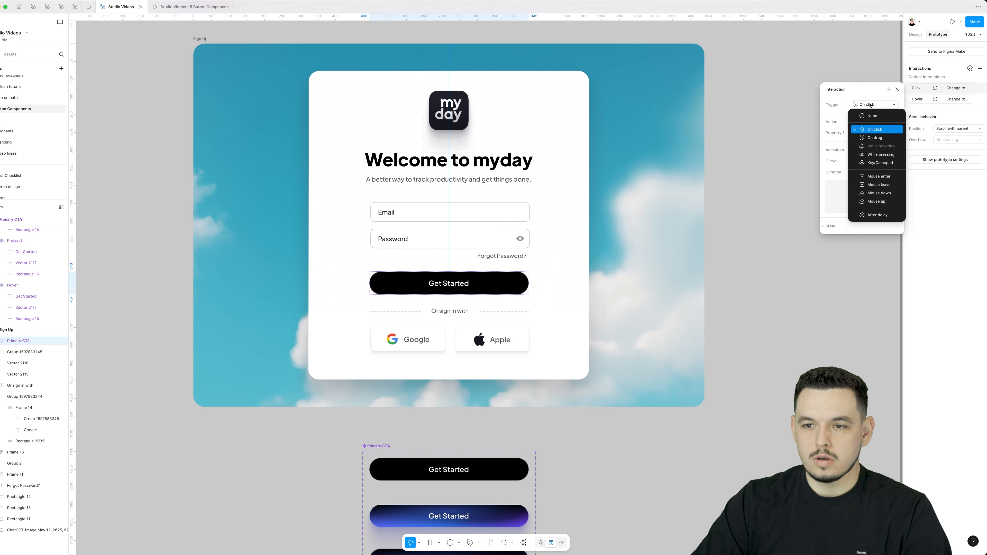
pyautogui.click(887, 155)
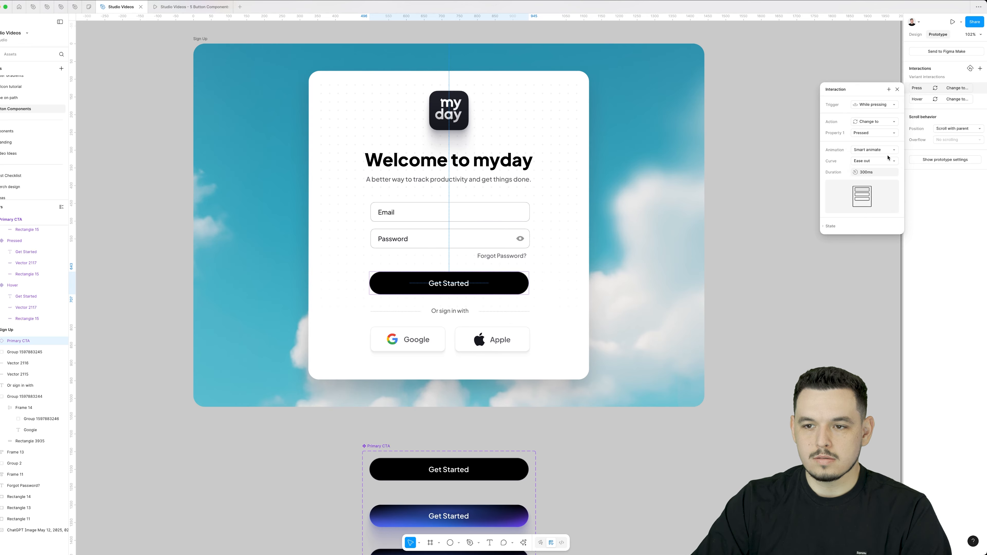
pyautogui.click(183, 6)
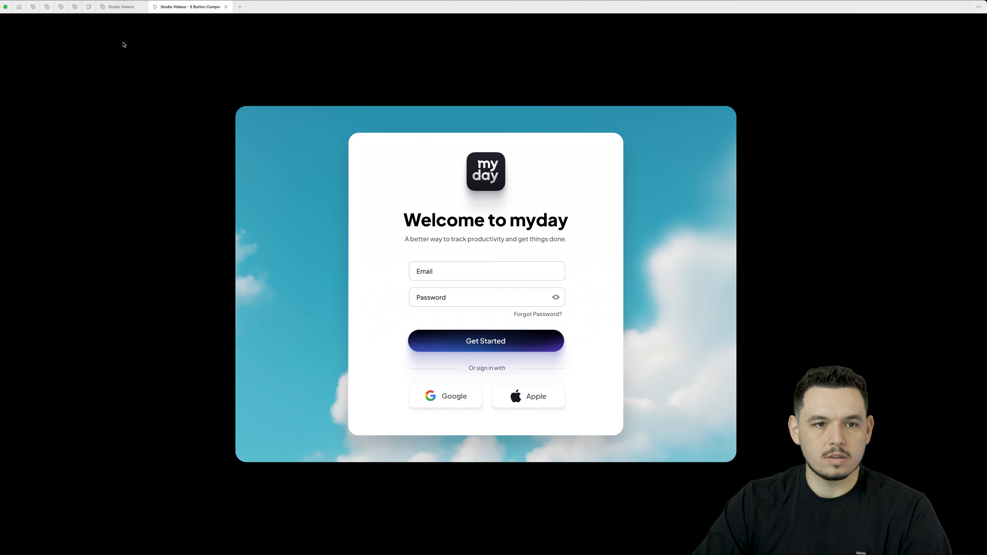
# Step: Duplicate the Sign Up frame to its right and delete the copy's button and card contents, keeping only the sky background
pyautogui.click(113, 7)
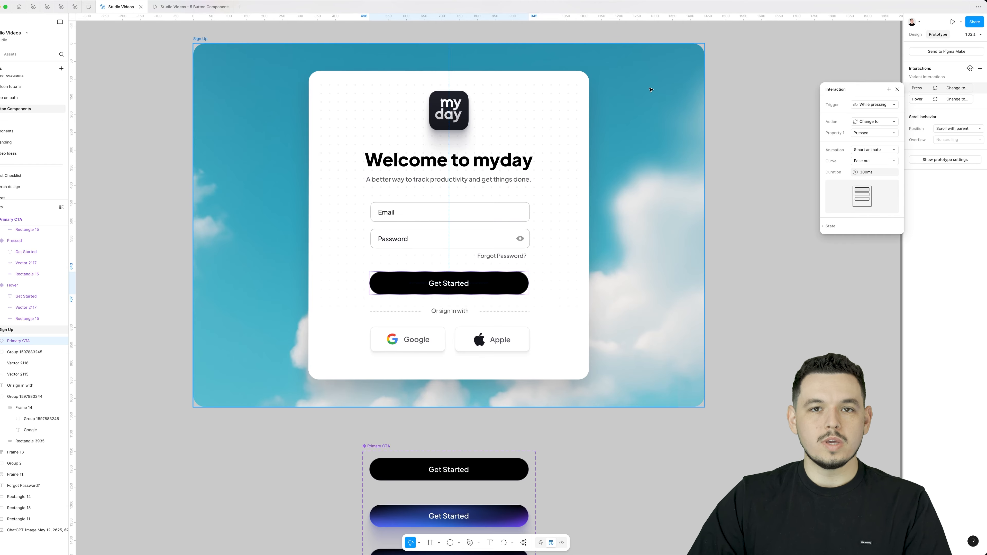
pyautogui.scroll(-3, 477, 120)
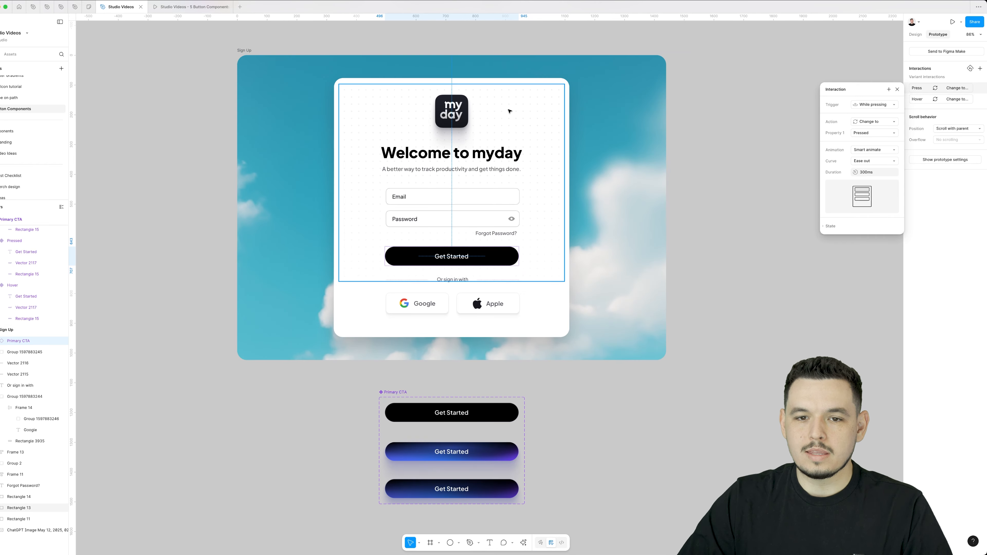
pyautogui.scroll(-4, 509, 111)
pyautogui.moveTo(240, 83); pyautogui.dragTo(803, 266)
pyautogui.press('Delete')
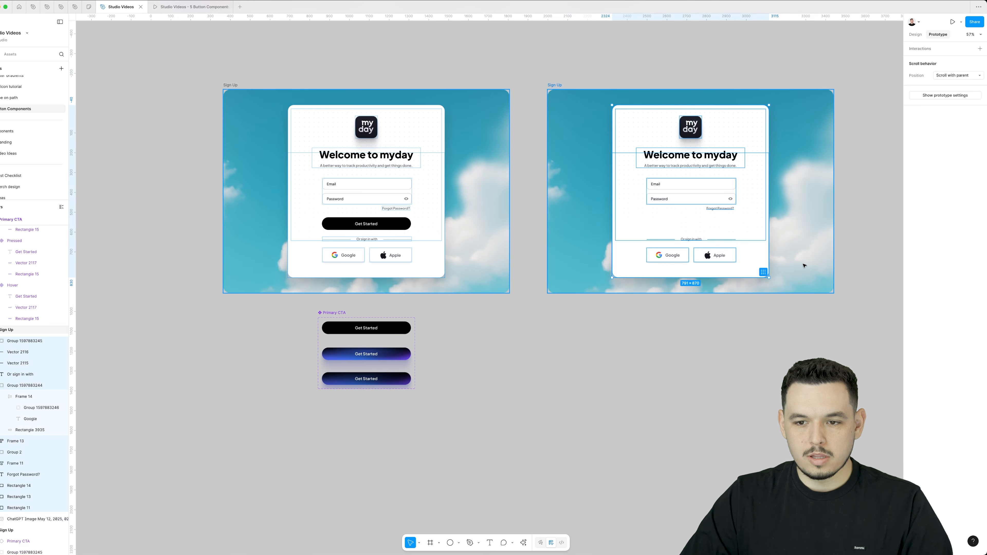
pyautogui.press('Delete')
# Step: Add an On click interaction to the sign-up Get Started button that navigates to the sky-only Sign Up frame
pyautogui.click(366, 224)
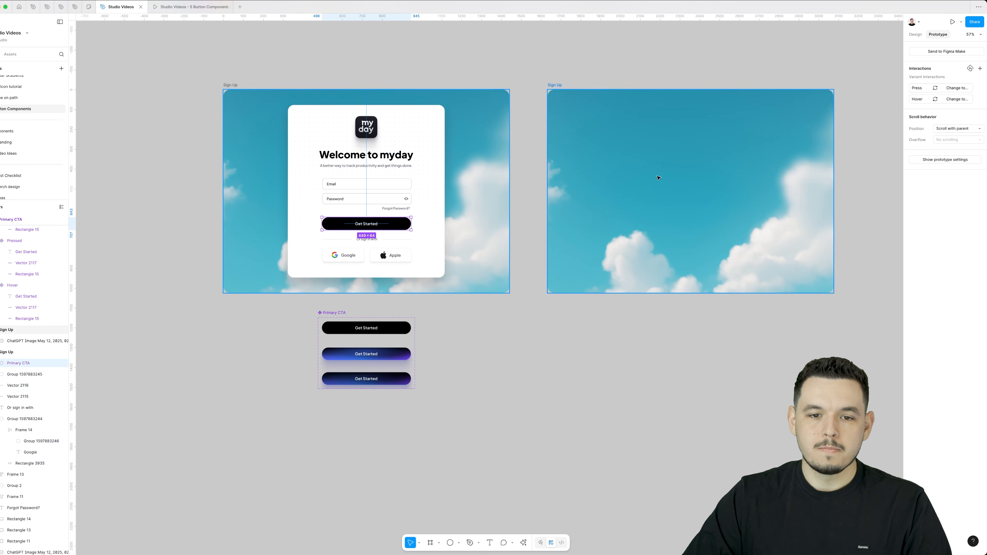
pyautogui.click(980, 68)
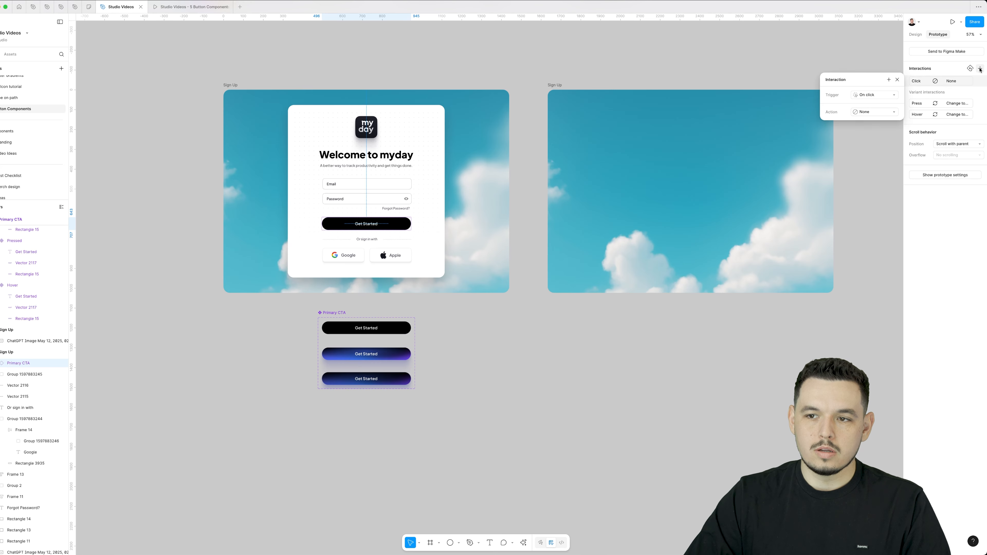
pyautogui.click(872, 112)
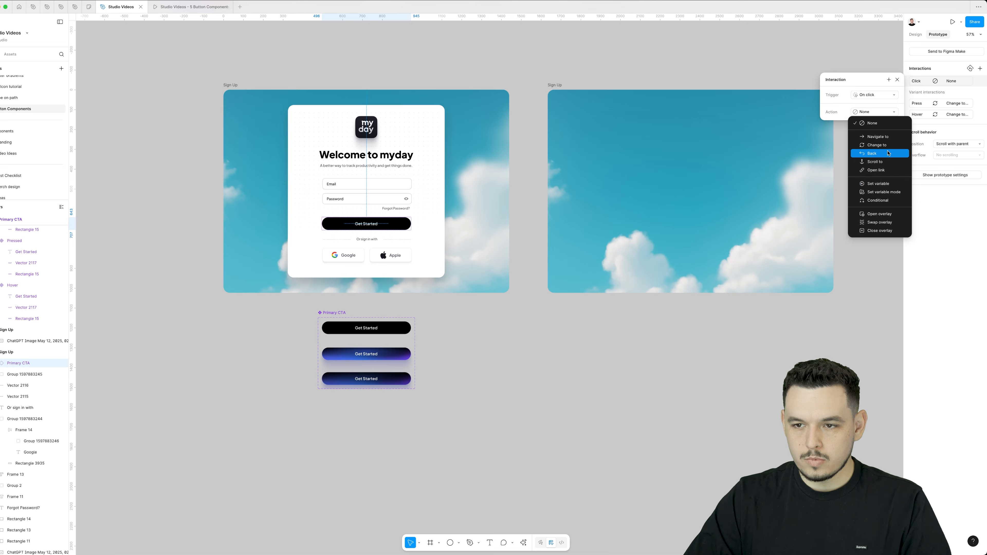
pyautogui.click(882, 138)
pyautogui.click(864, 124)
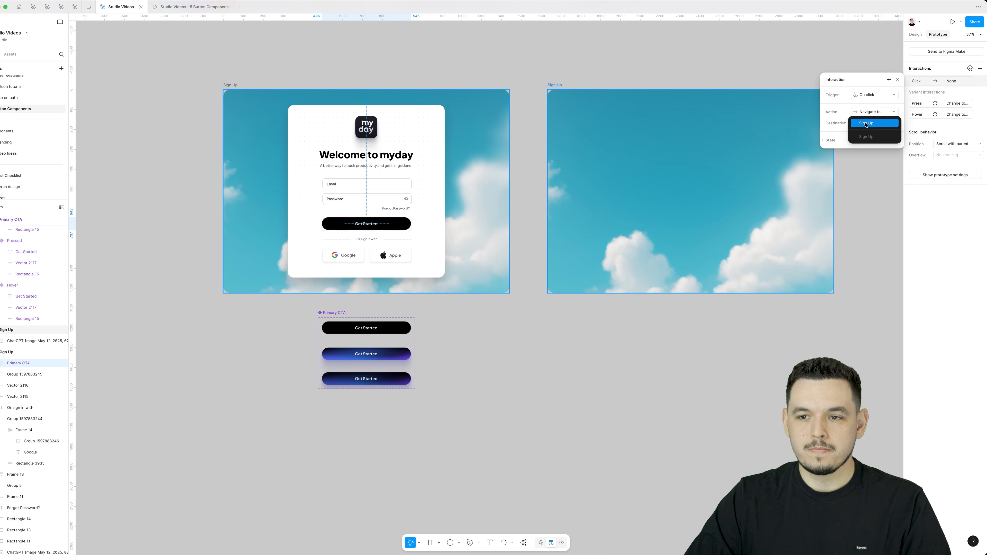
pyautogui.click(864, 124)
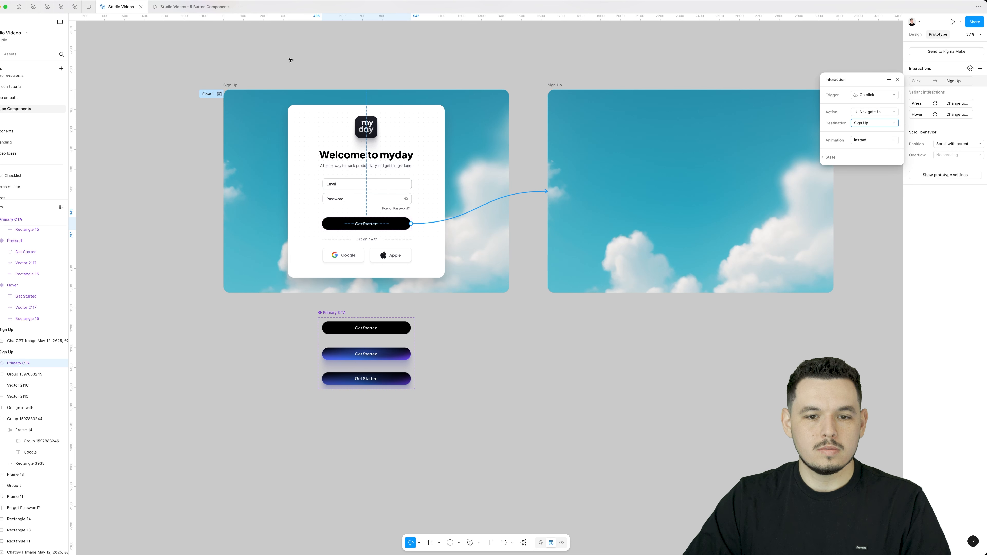
# Step: Reload the prototype preview, test the Get Started button's click navigation, and close the preview
pyautogui.click(194, 9)
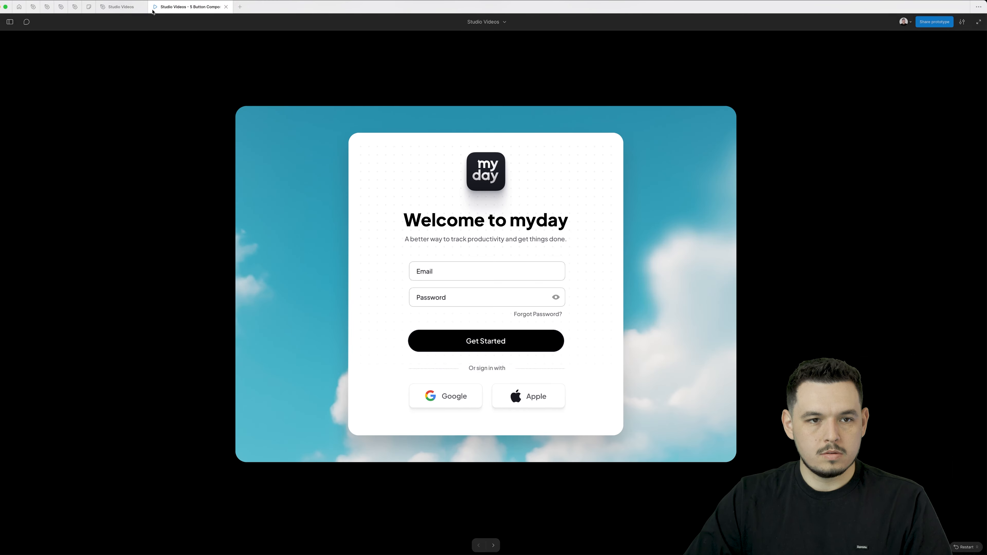
pyautogui.rightClick(174, 8)
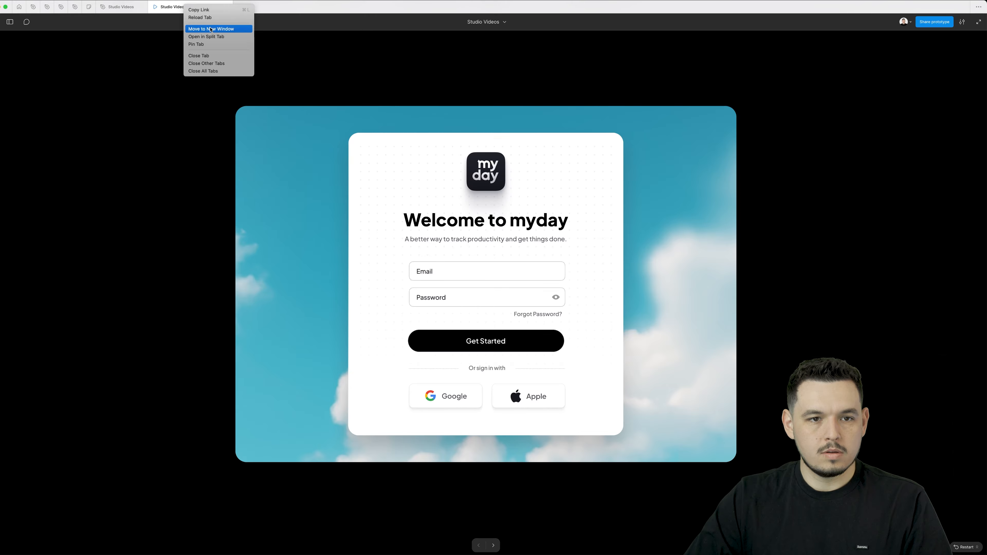
pyautogui.click(202, 17)
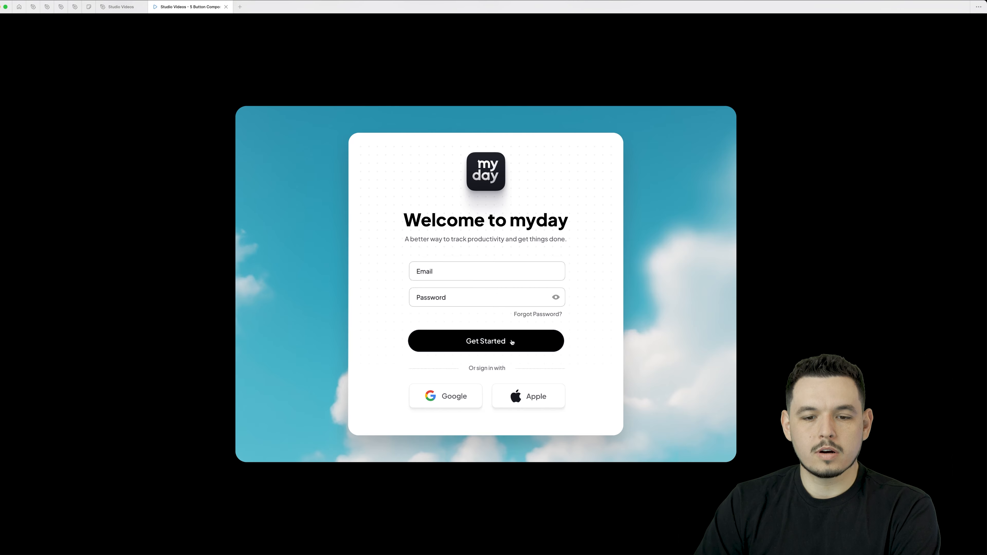
pyautogui.click(523, 347)
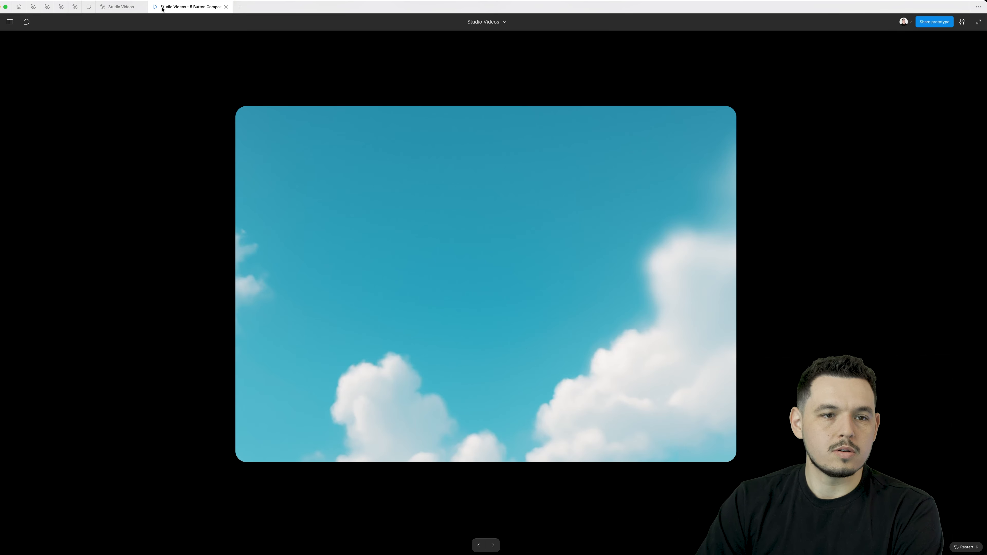
pyautogui.click(226, 7)
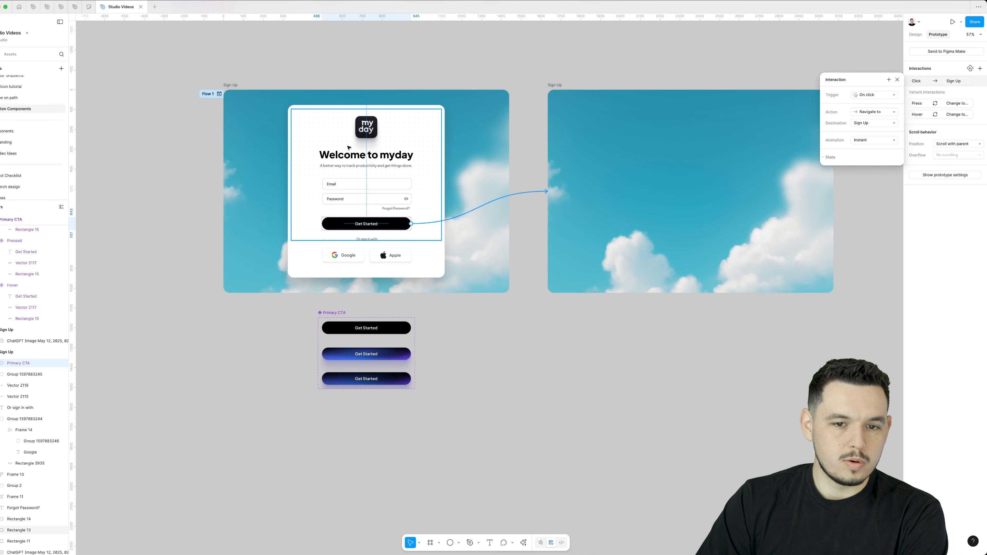
# Step: Deselect the Get Started button and switch from prototype to design editing
pyautogui.click(431, 314)
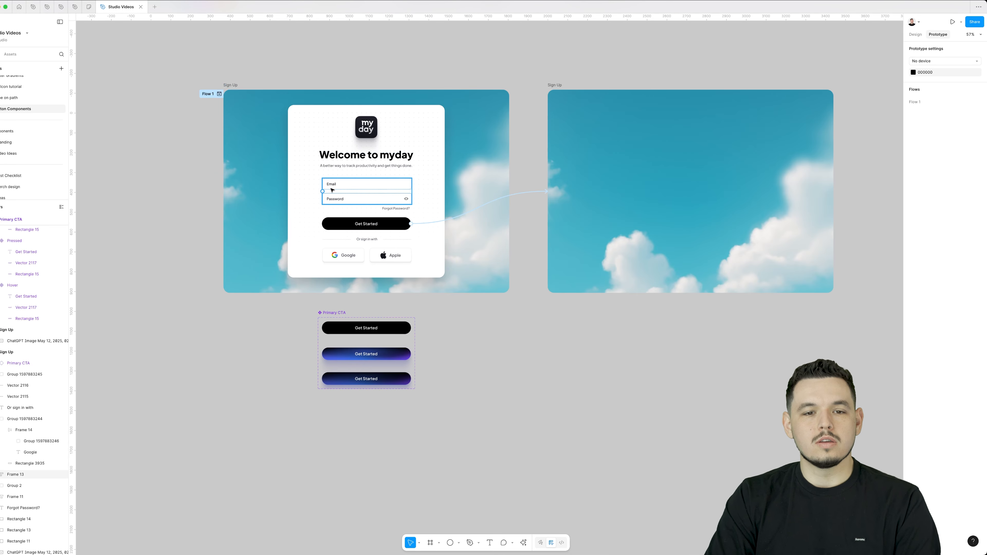
pyautogui.scroll(5, 332, 190)
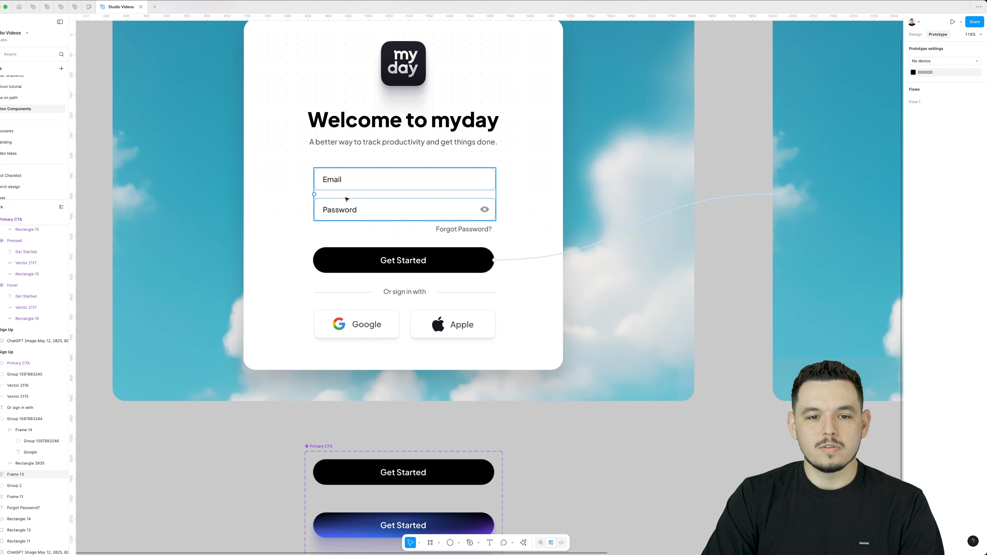
pyautogui.scroll(-2, 347, 198)
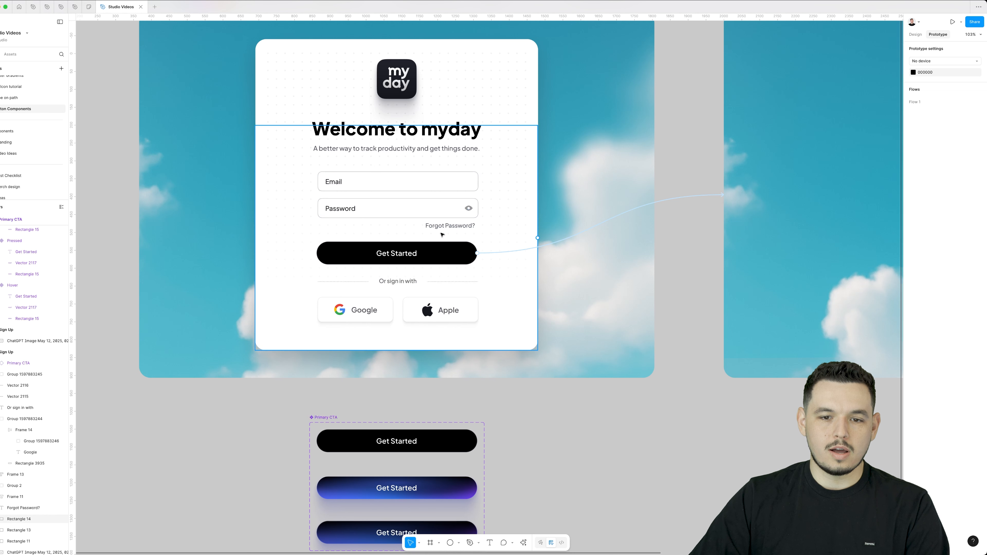
pyautogui.scroll(-5, 416, 145)
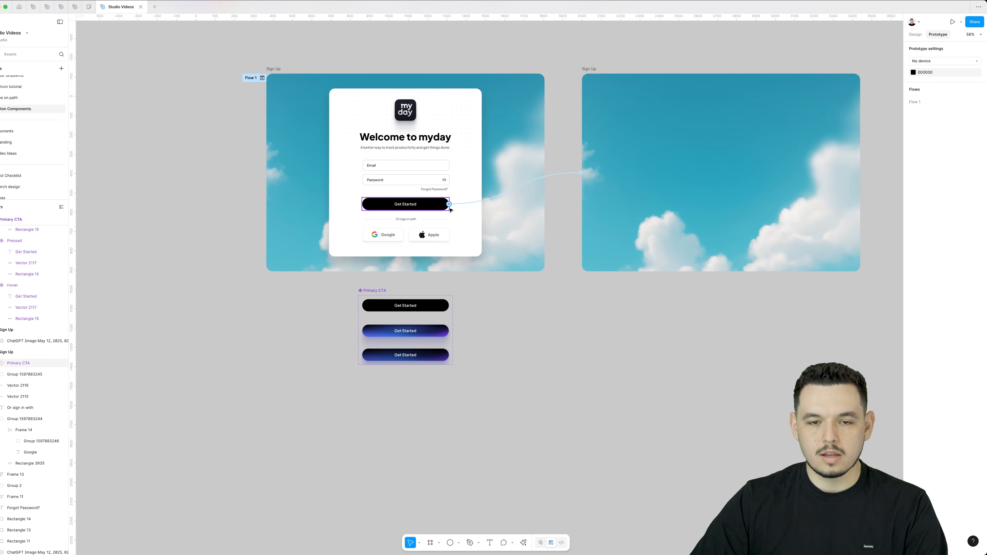
pyautogui.click(915, 34)
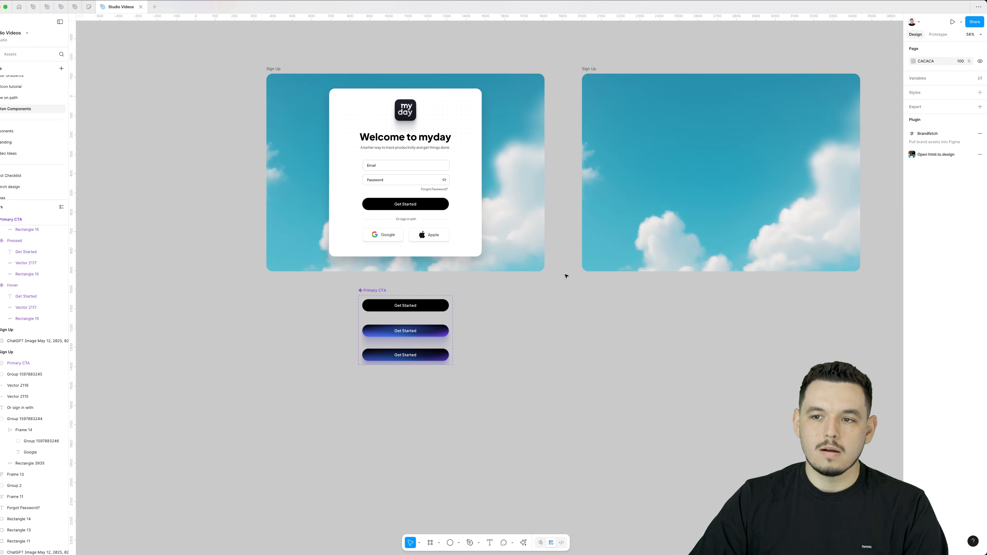